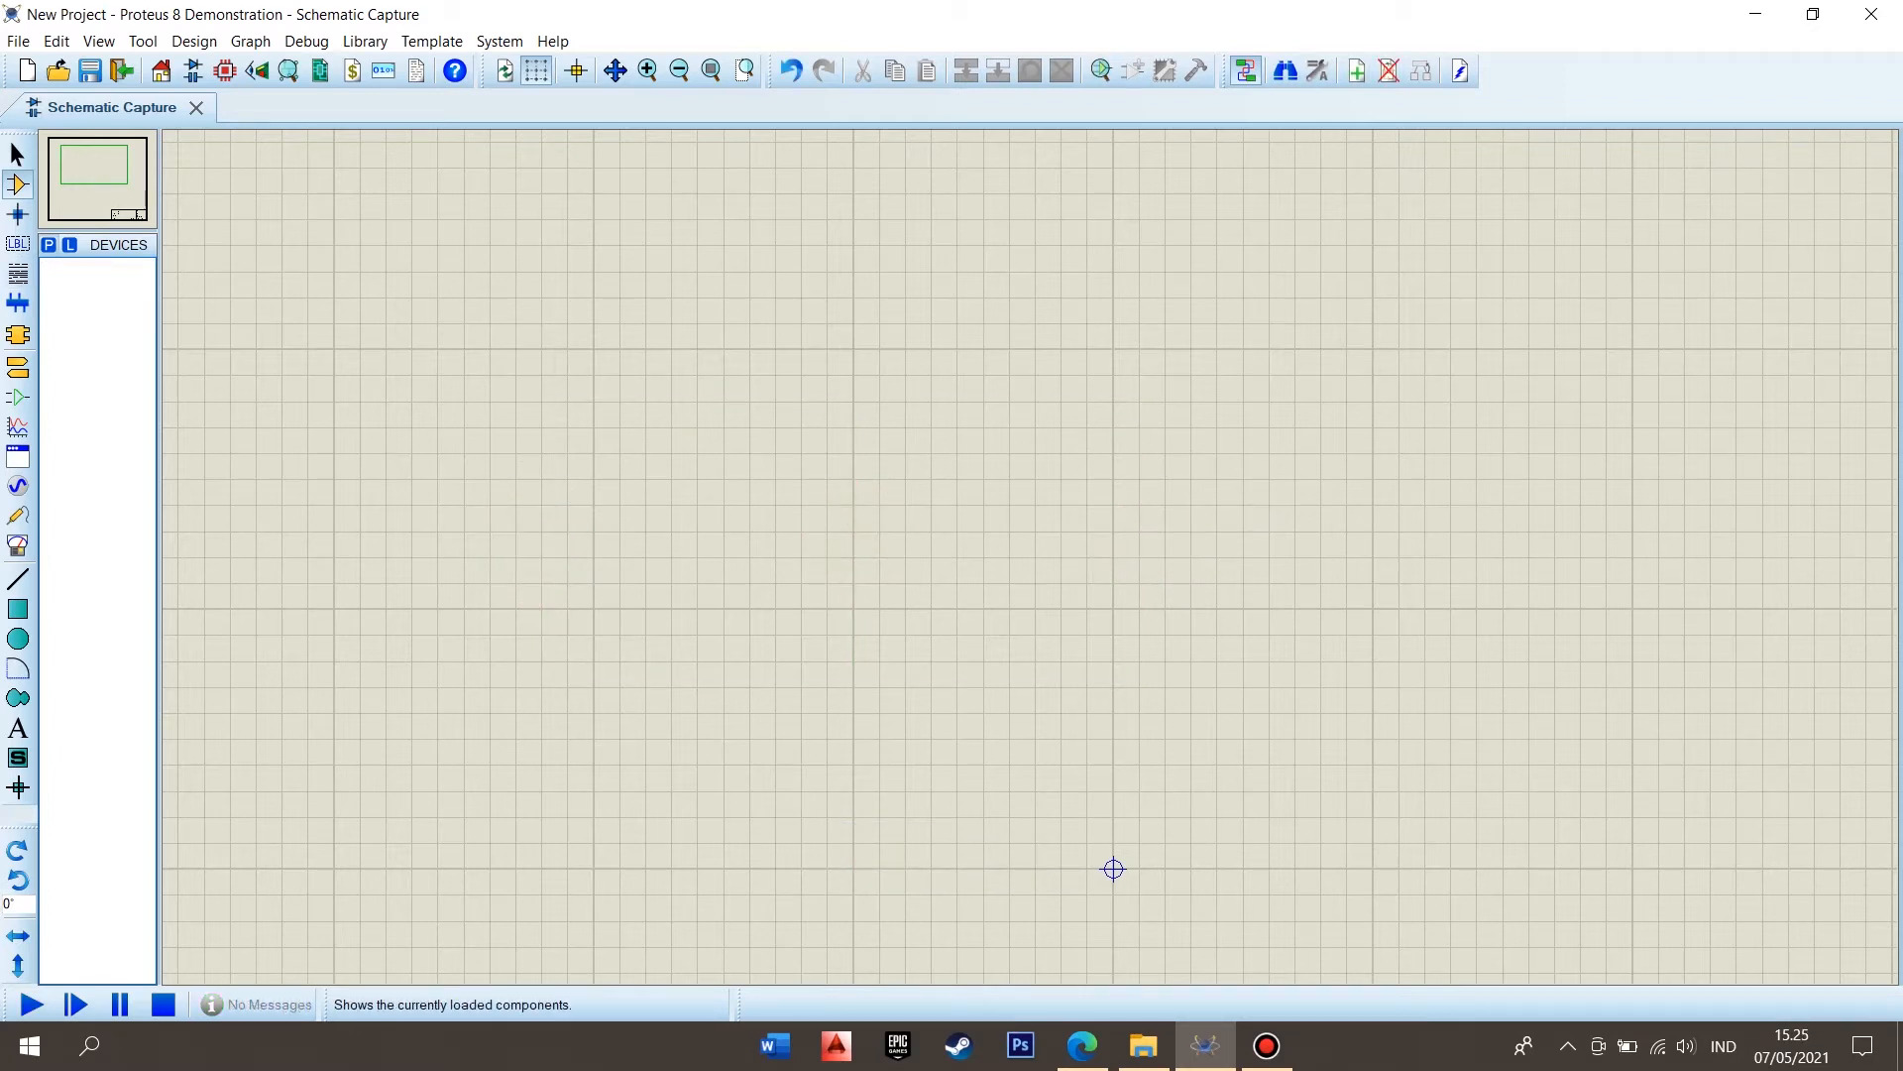
Step: Find the ALTERNATOR device in the component library with the keyword "alternator" and place one on the empty schematic sheet
click(50, 245)
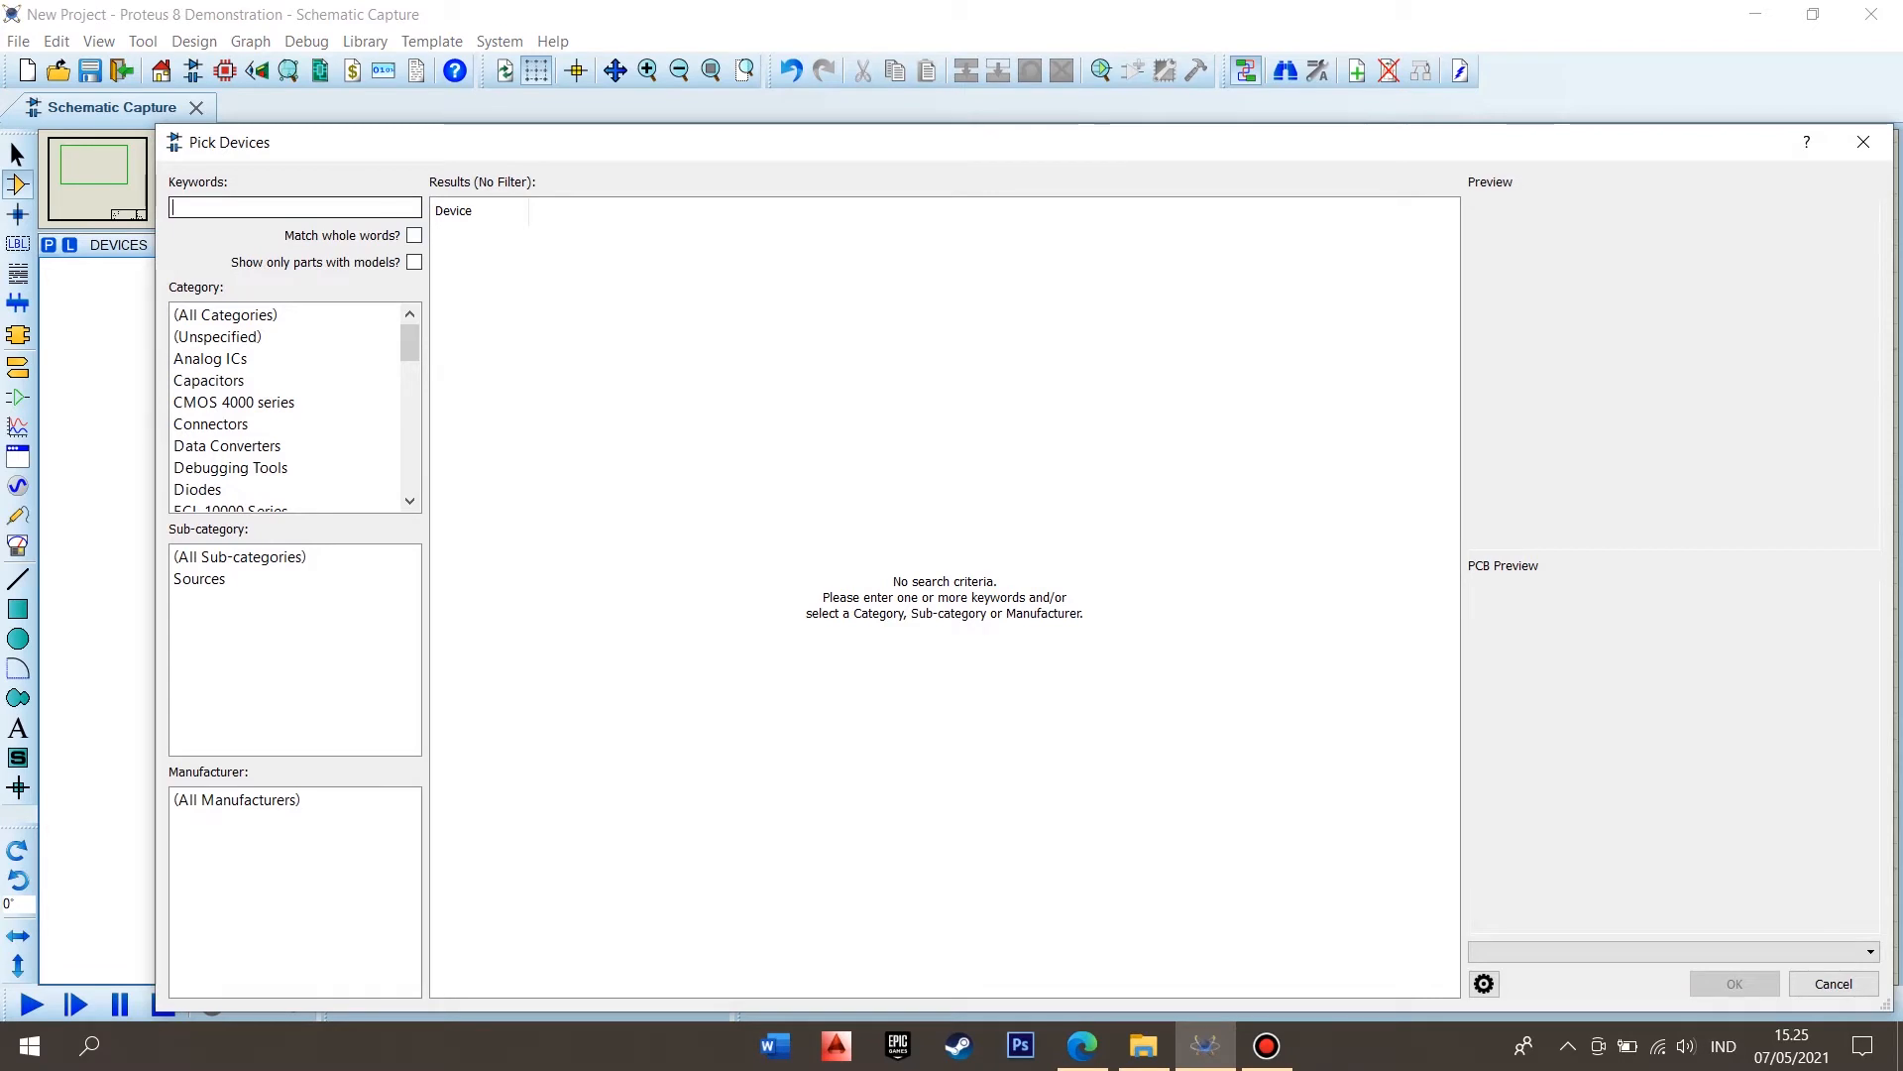
text(a)
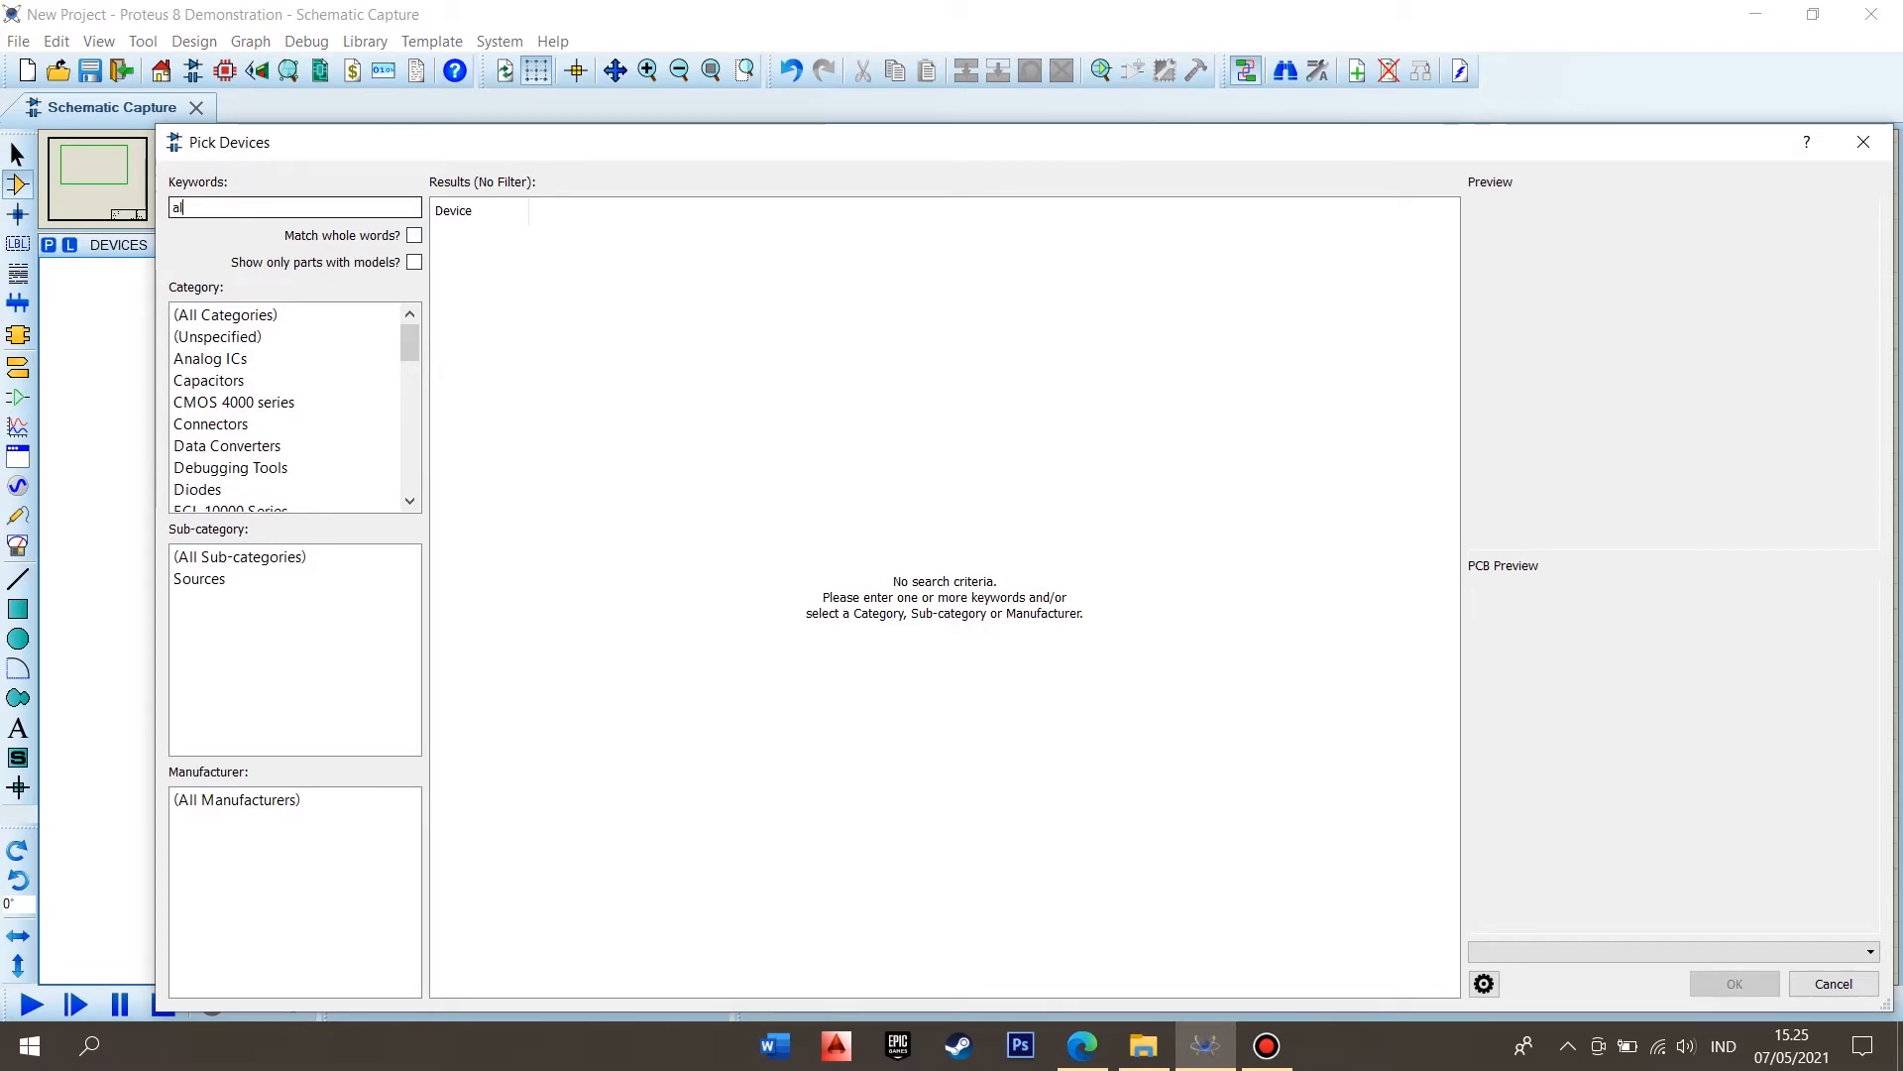
text(l)
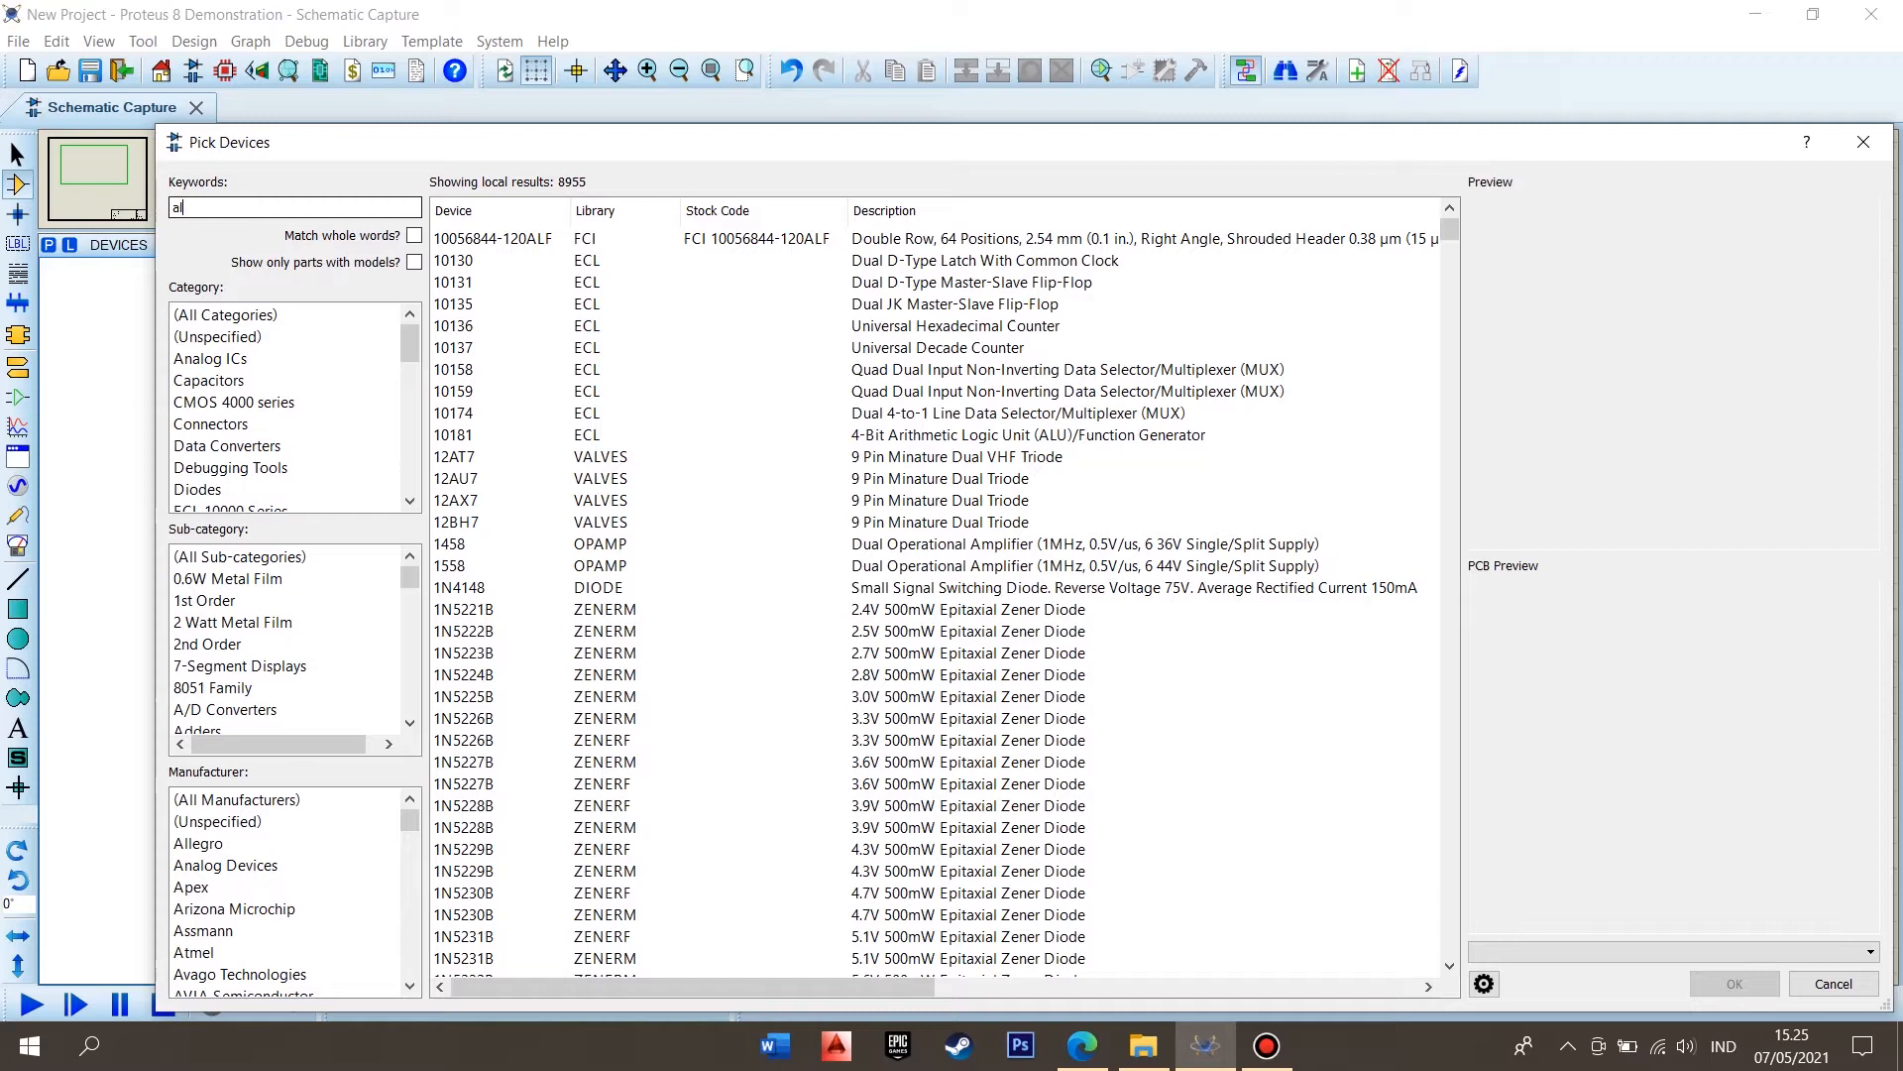
text(ternator)
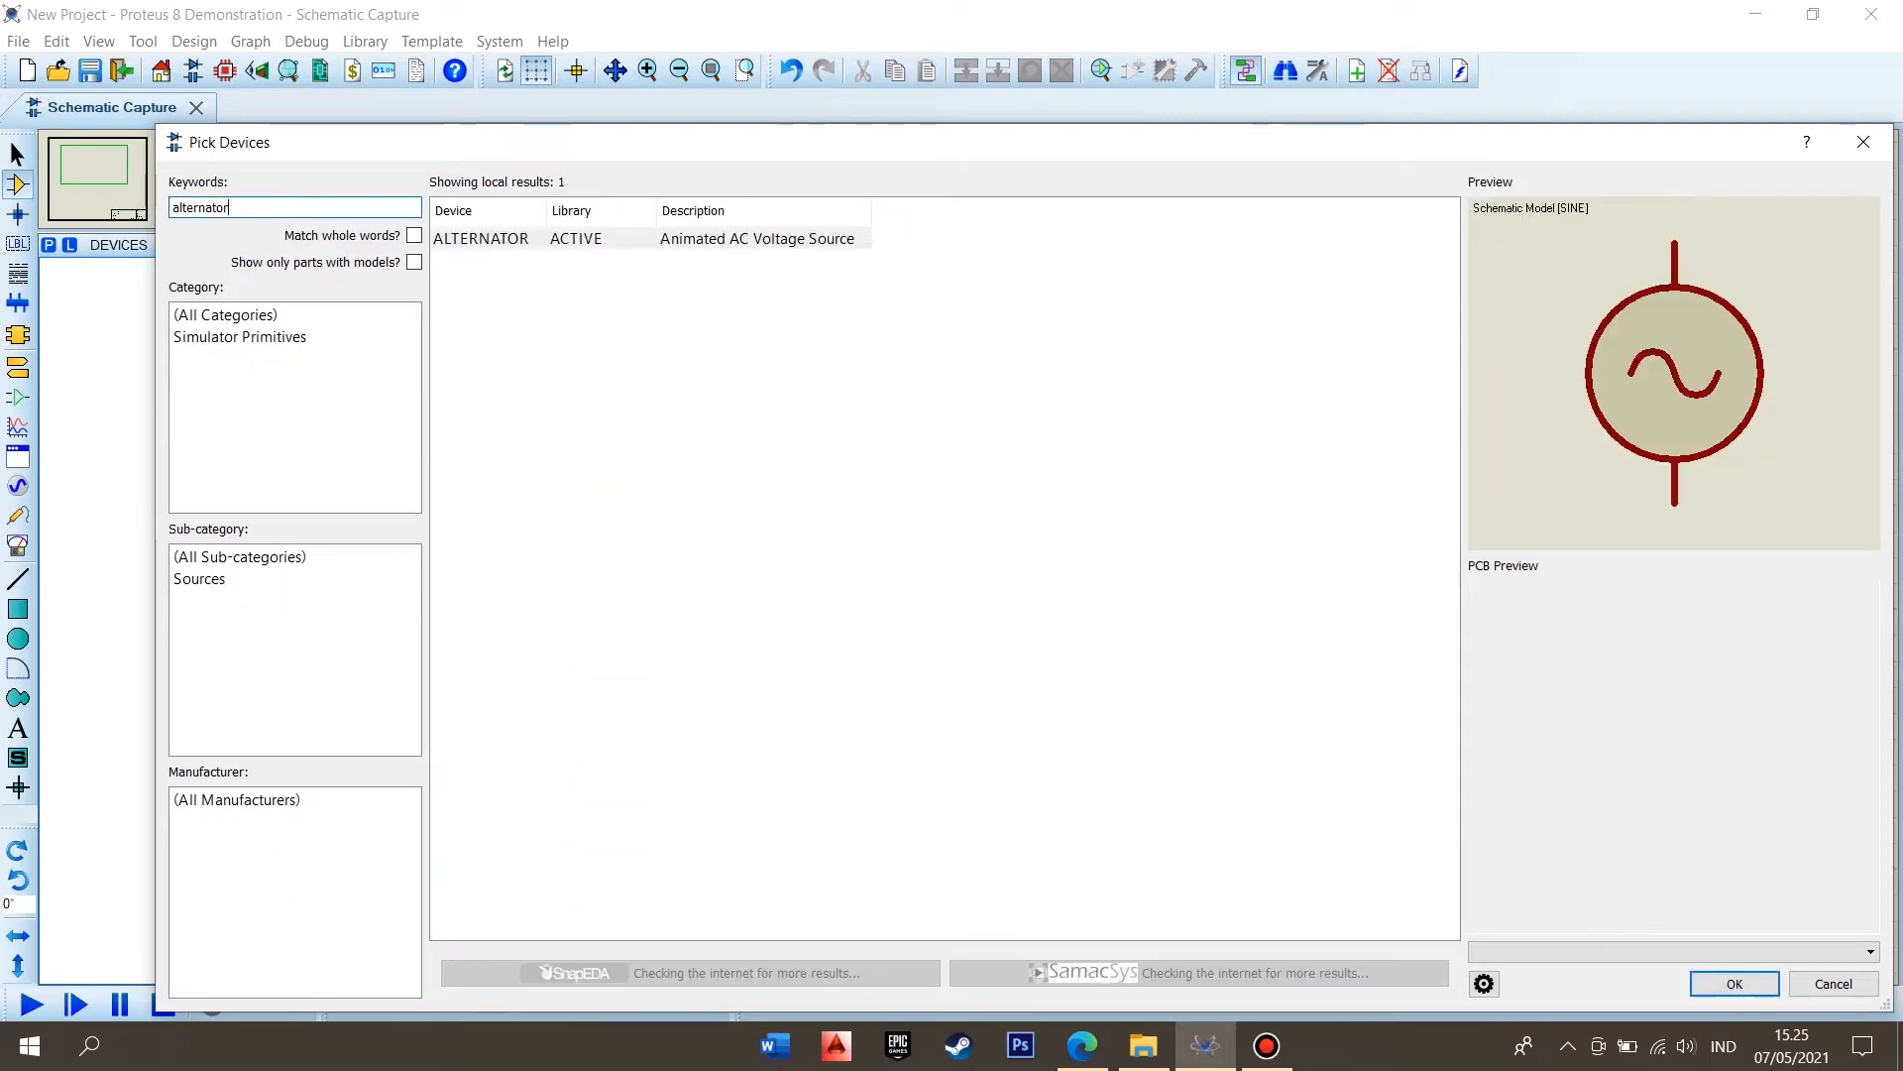
click(577, 239)
double_click(576, 239)
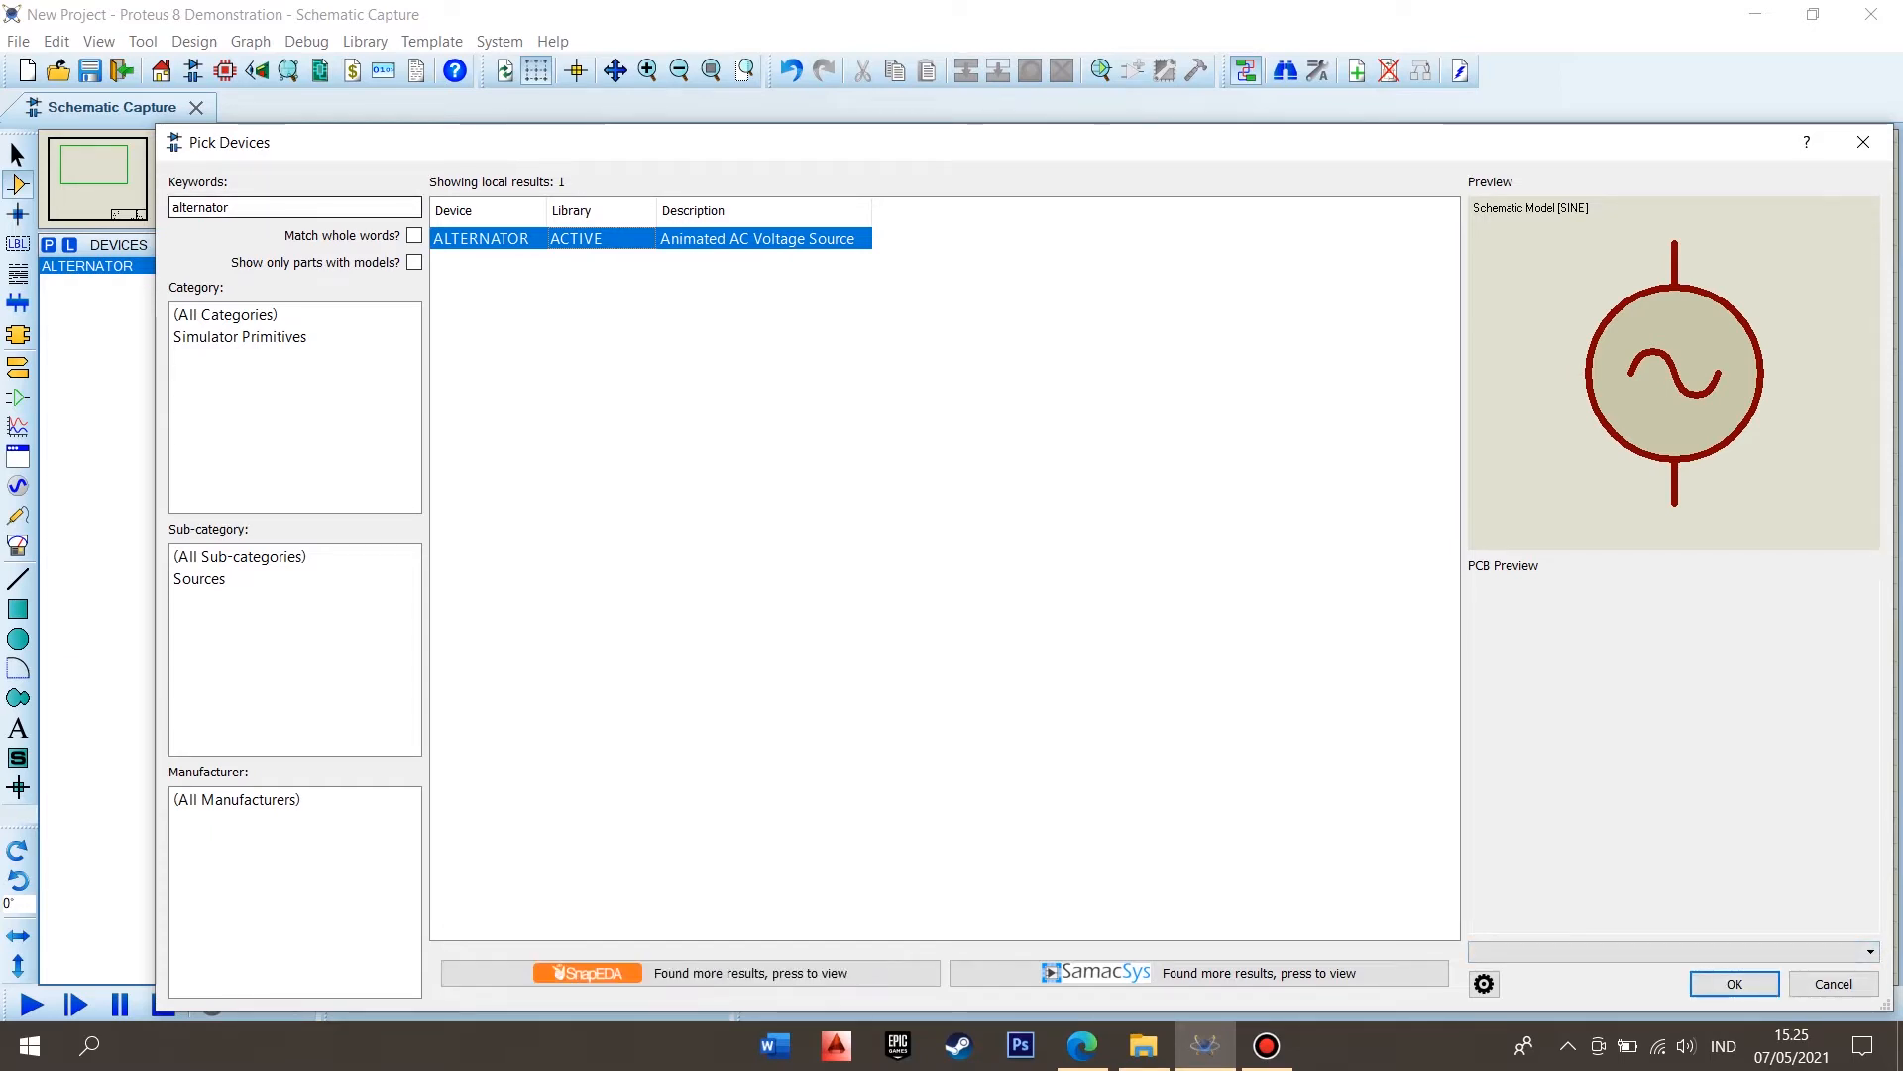
click(1864, 142)
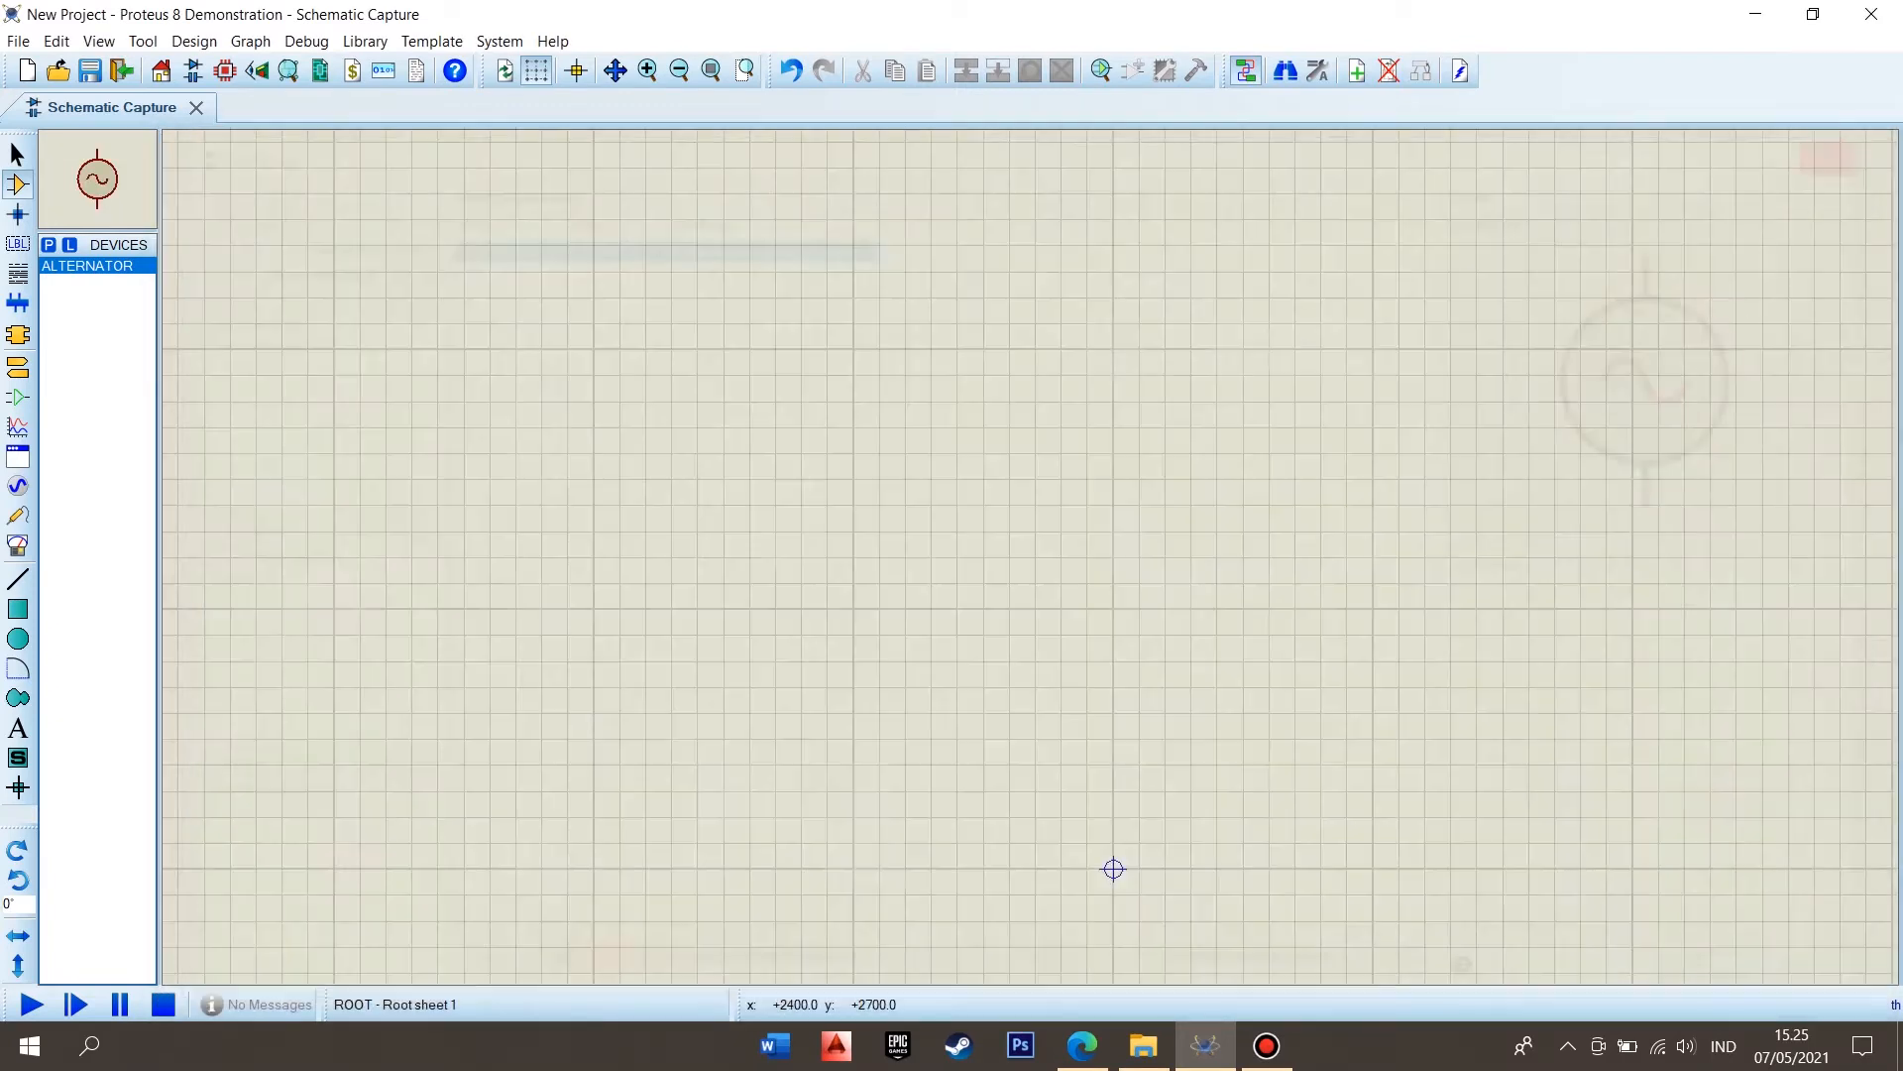
click(668, 505)
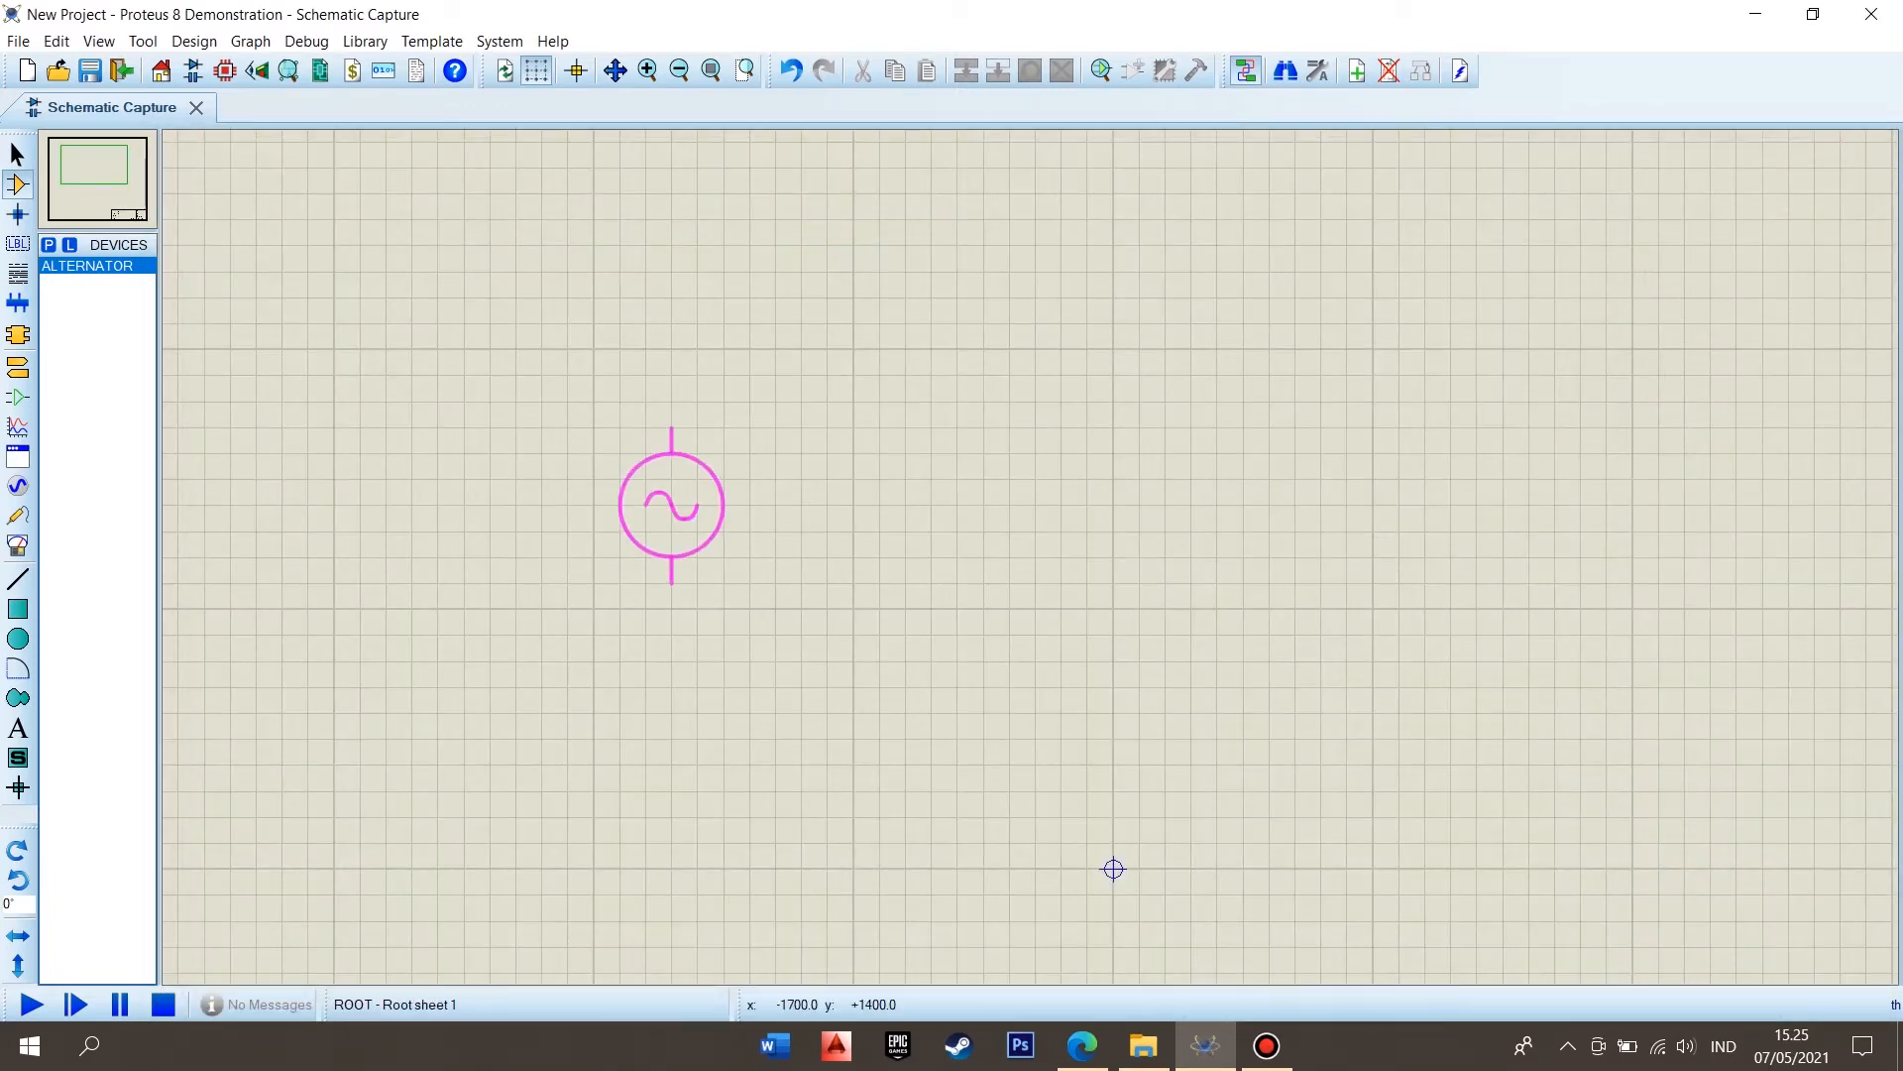
click(854, 531)
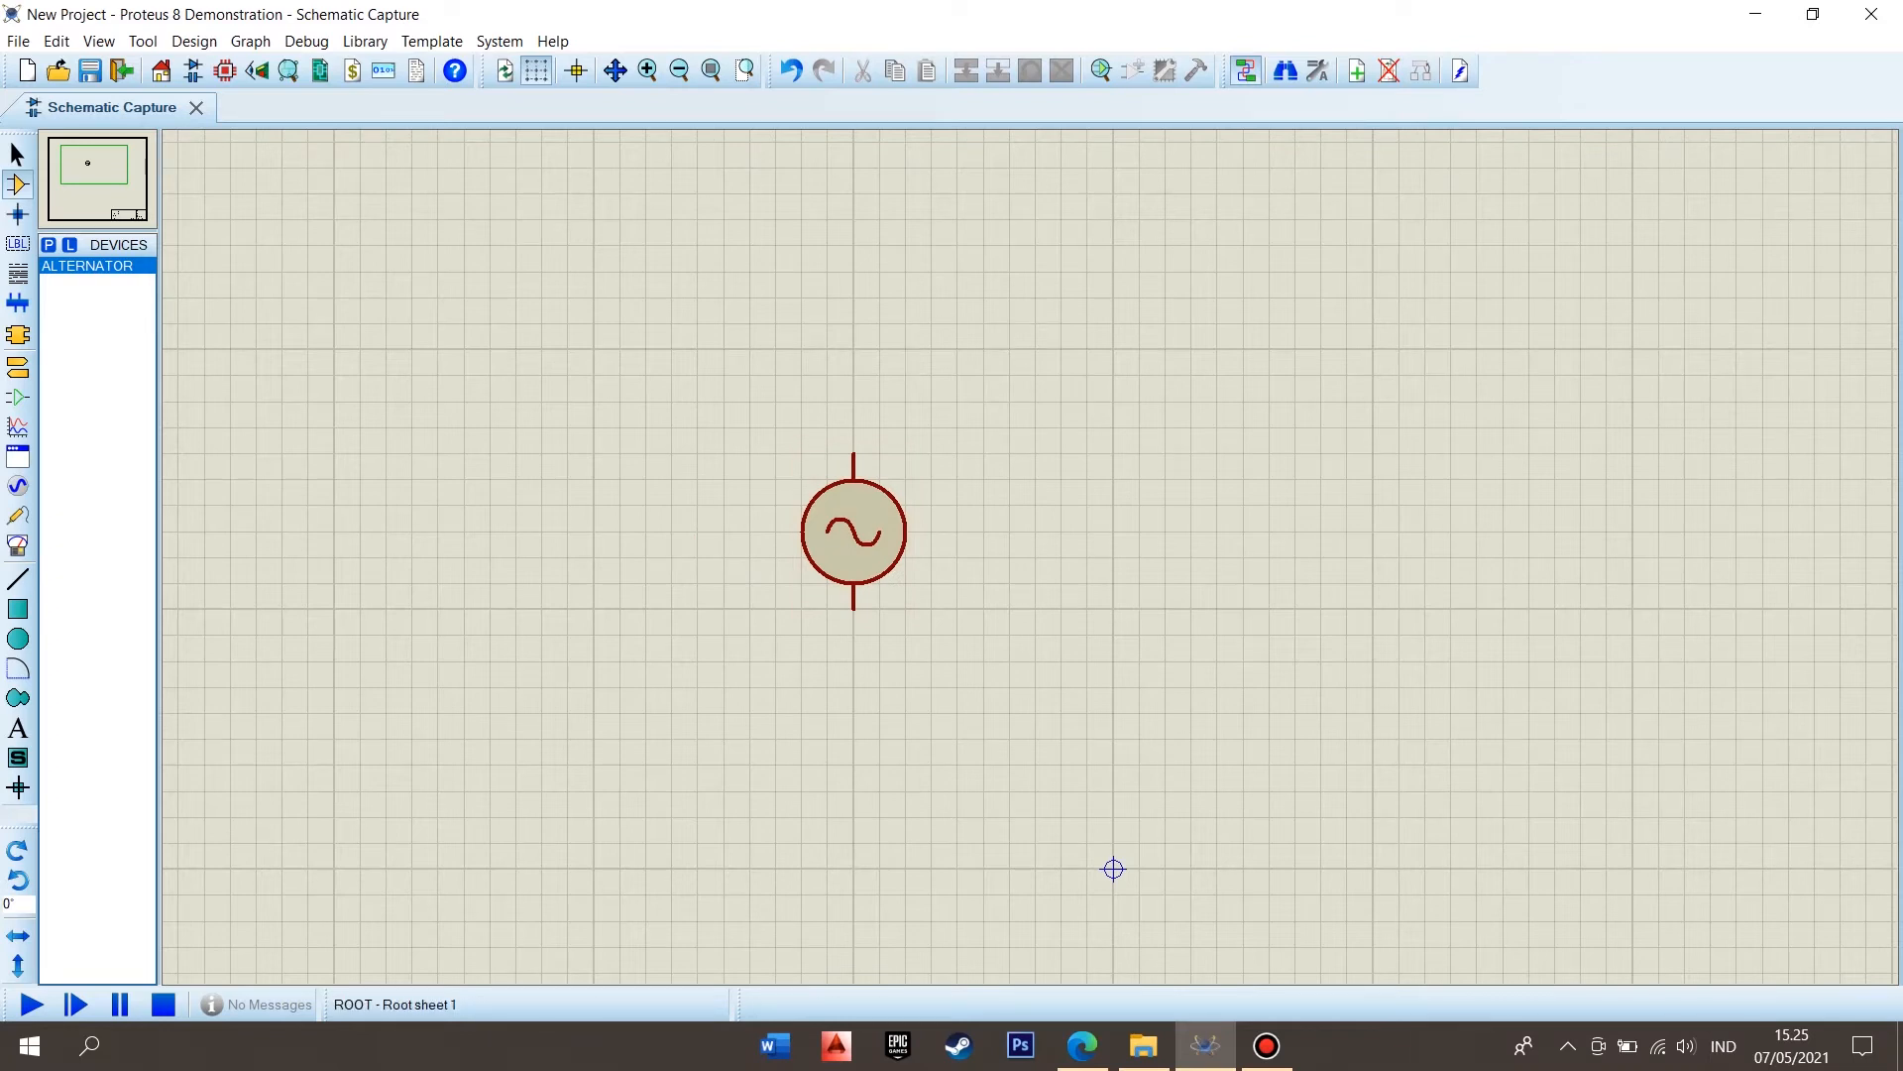
Step: Place an AC VOLTMETER instrument to the left of the alternator, level with it
click(18, 545)
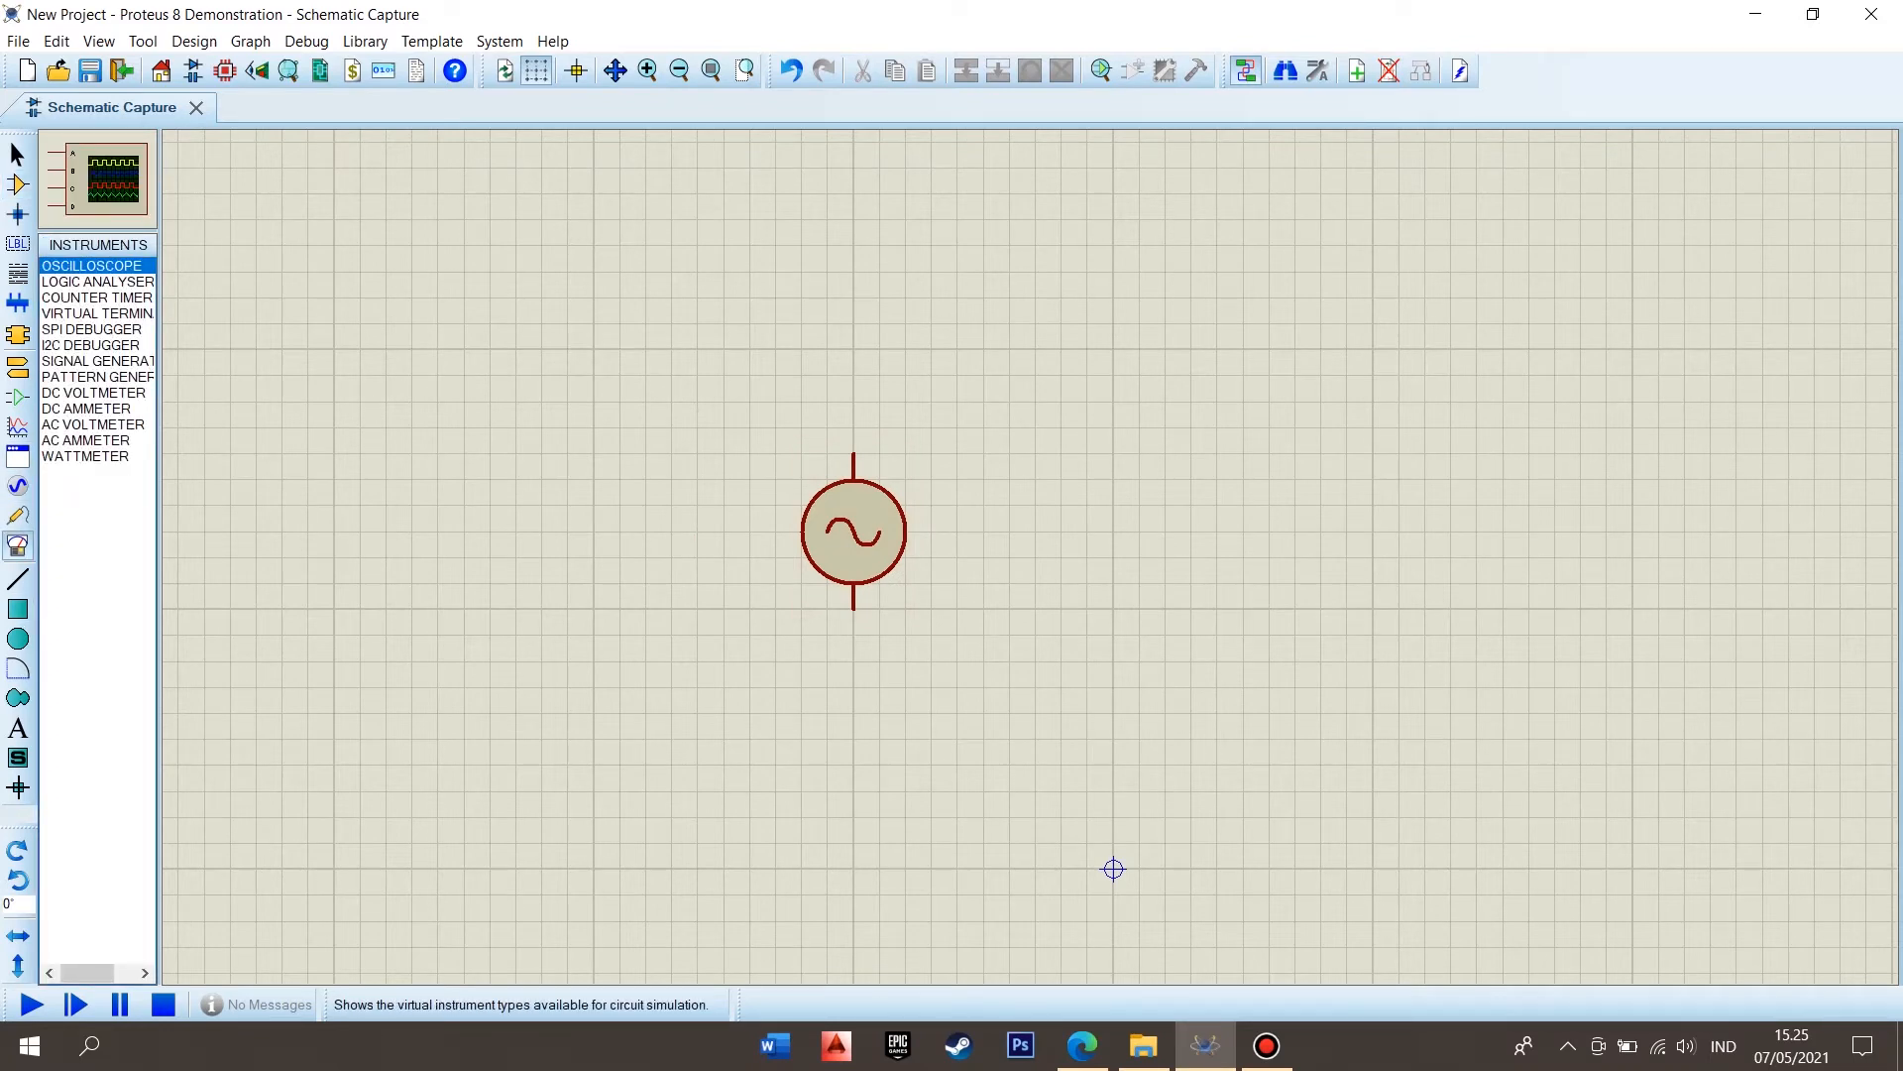
click(95, 392)
click(94, 440)
click(94, 424)
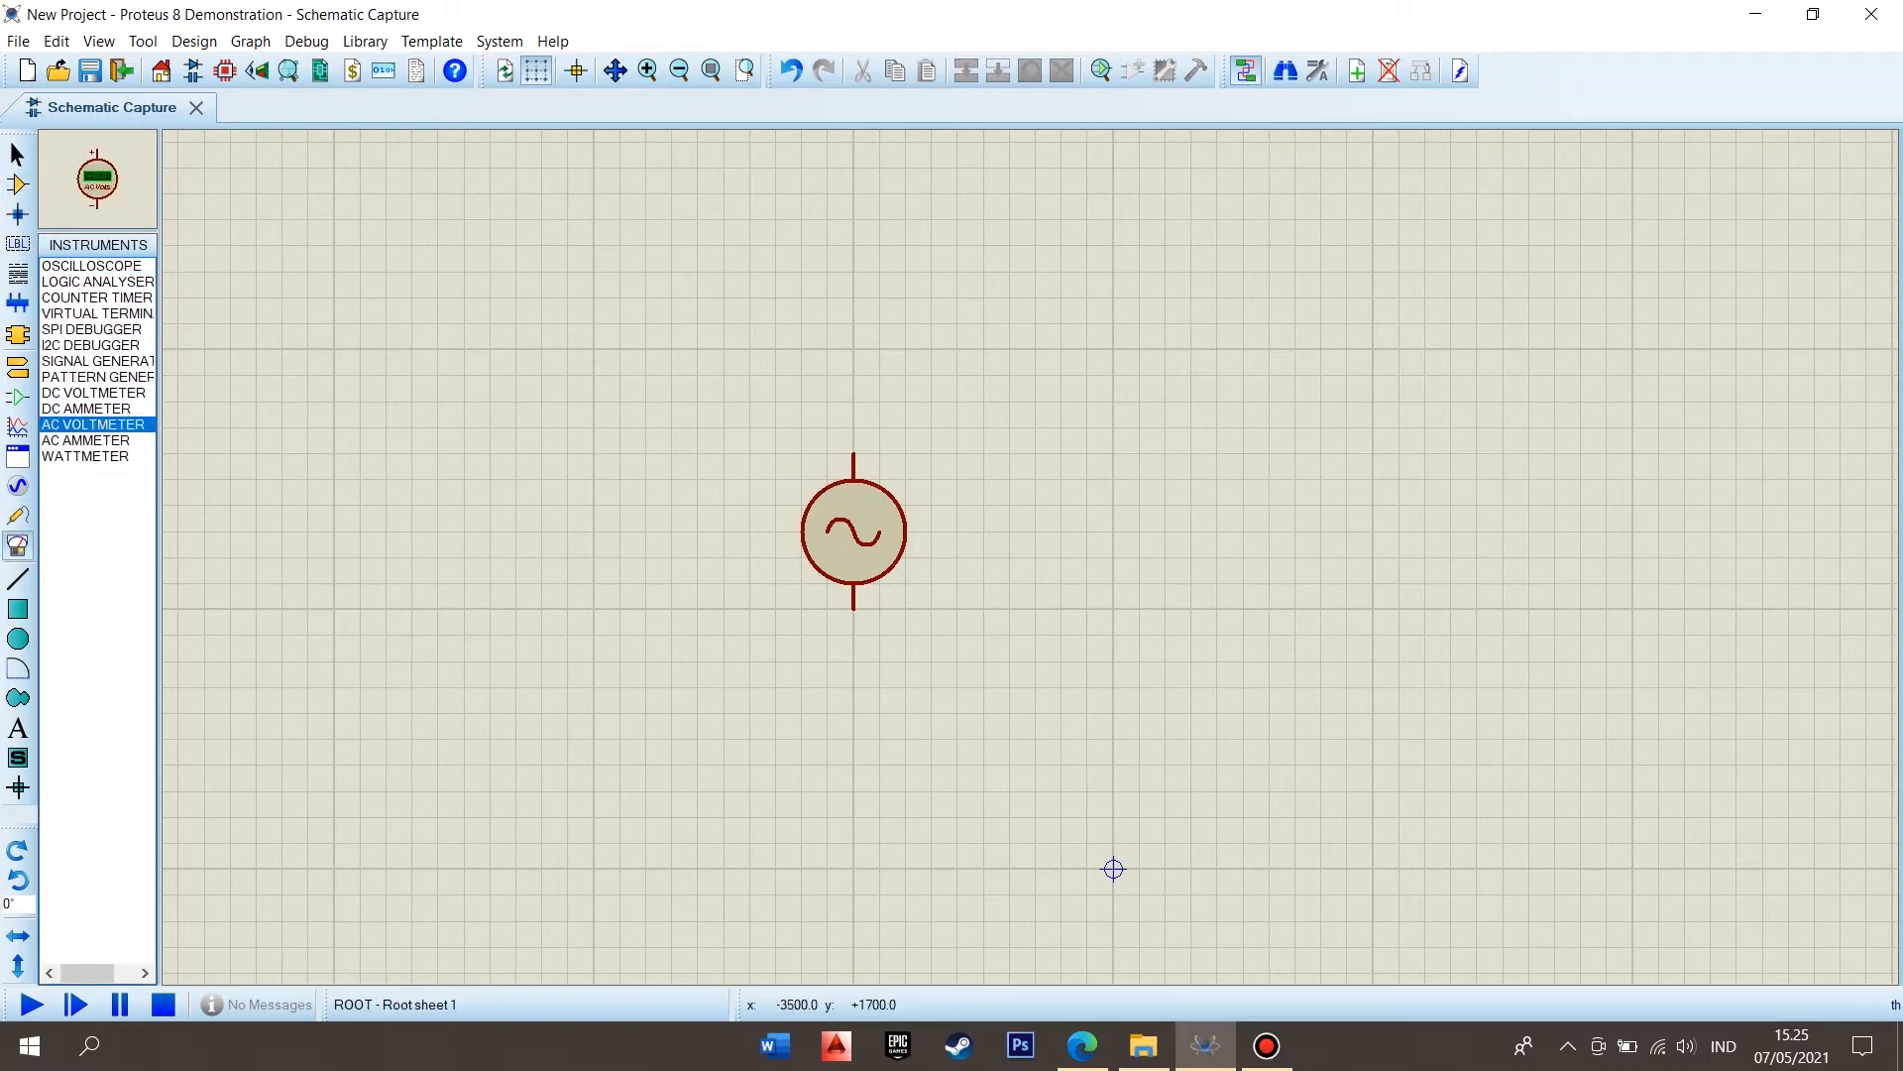
click(412, 454)
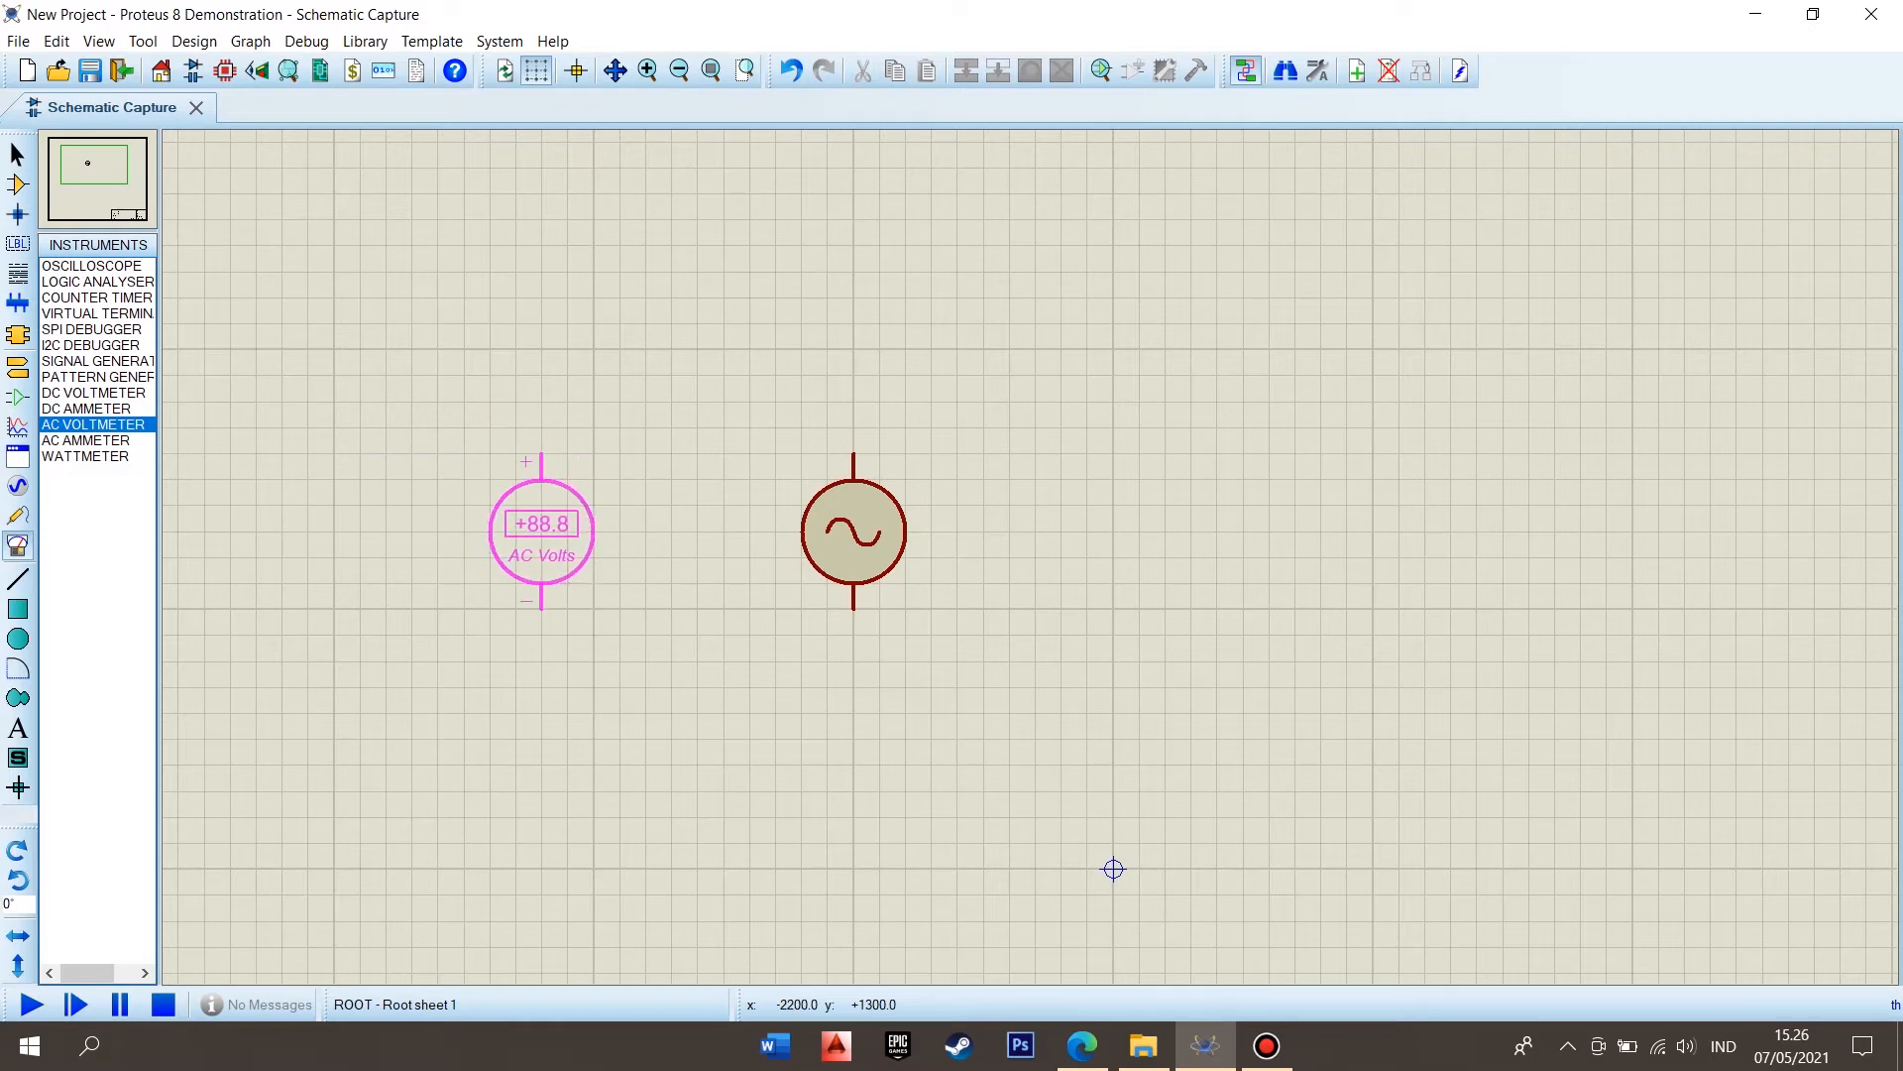
click(541, 532)
Step: Wire the voltmeter's plus terminal to the alternator's upper pin and its minus terminal to the lower pin
click(542, 453)
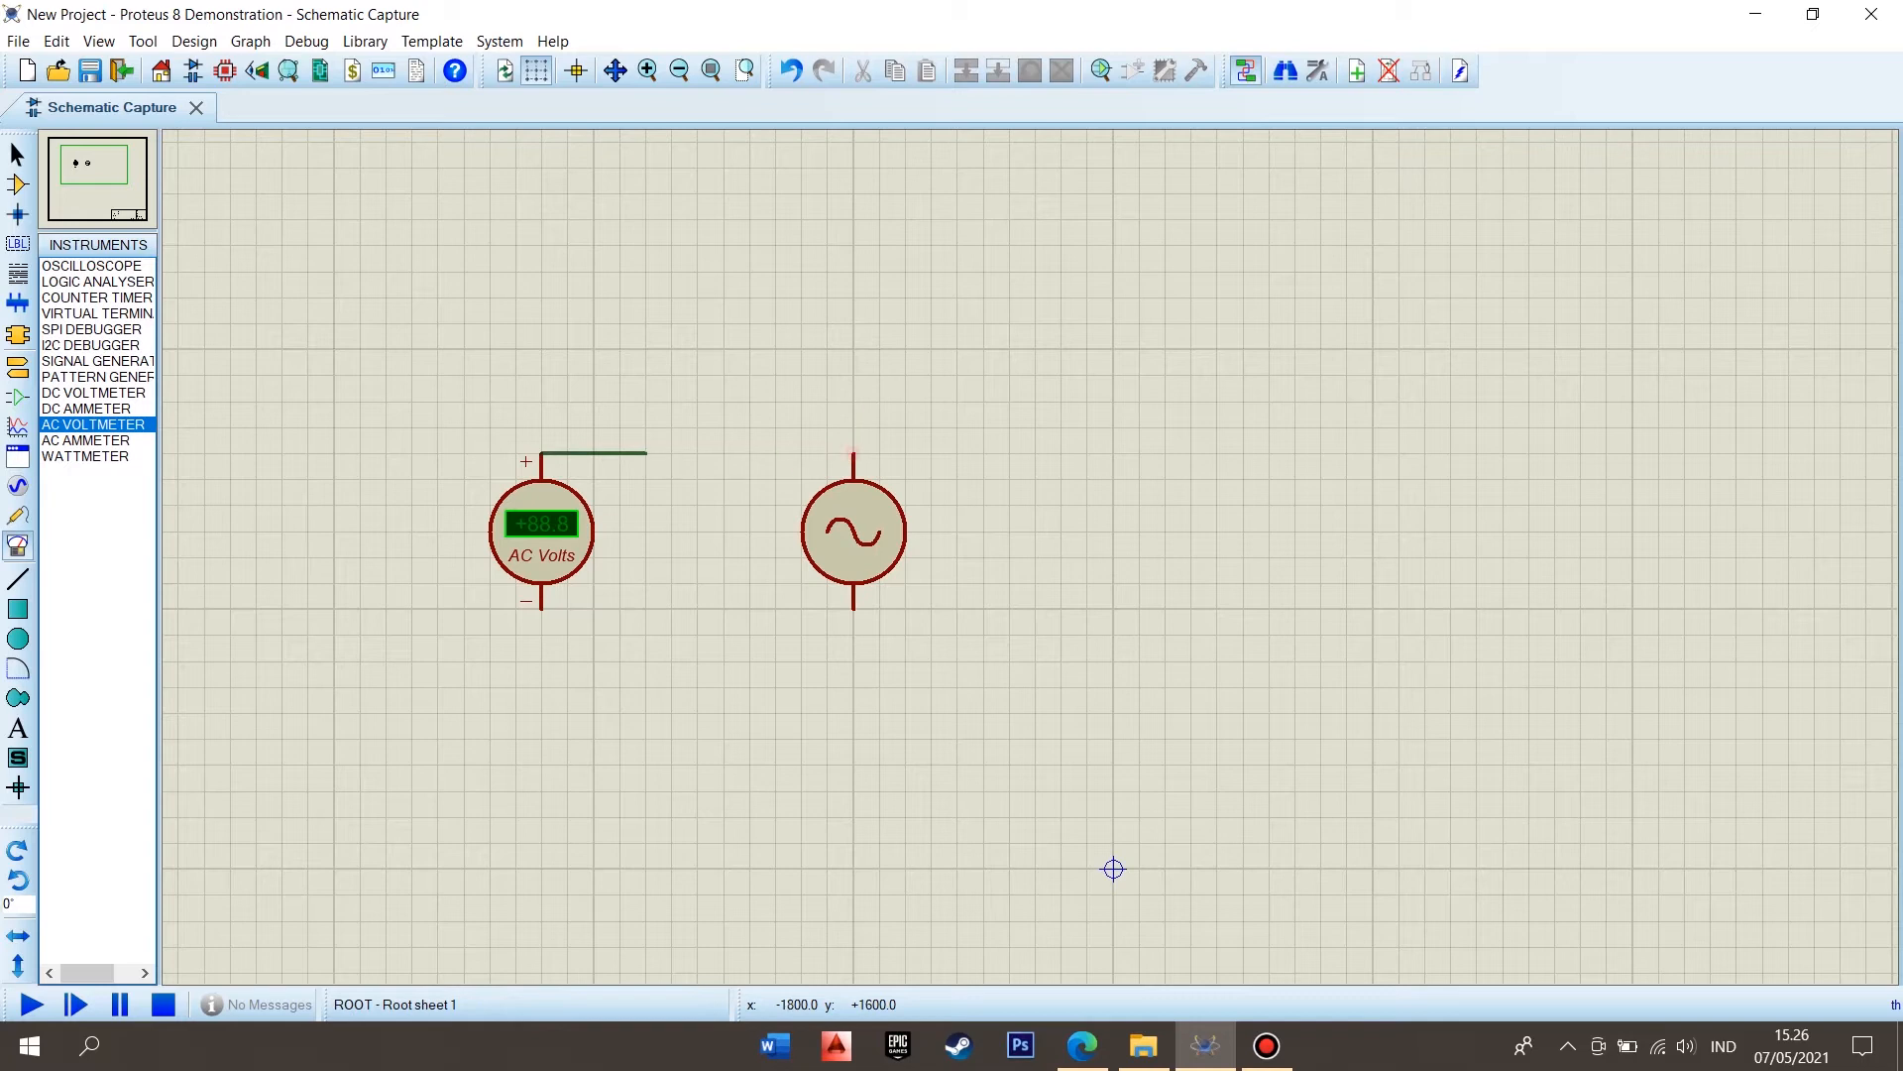
click(853, 456)
click(852, 608)
click(541, 606)
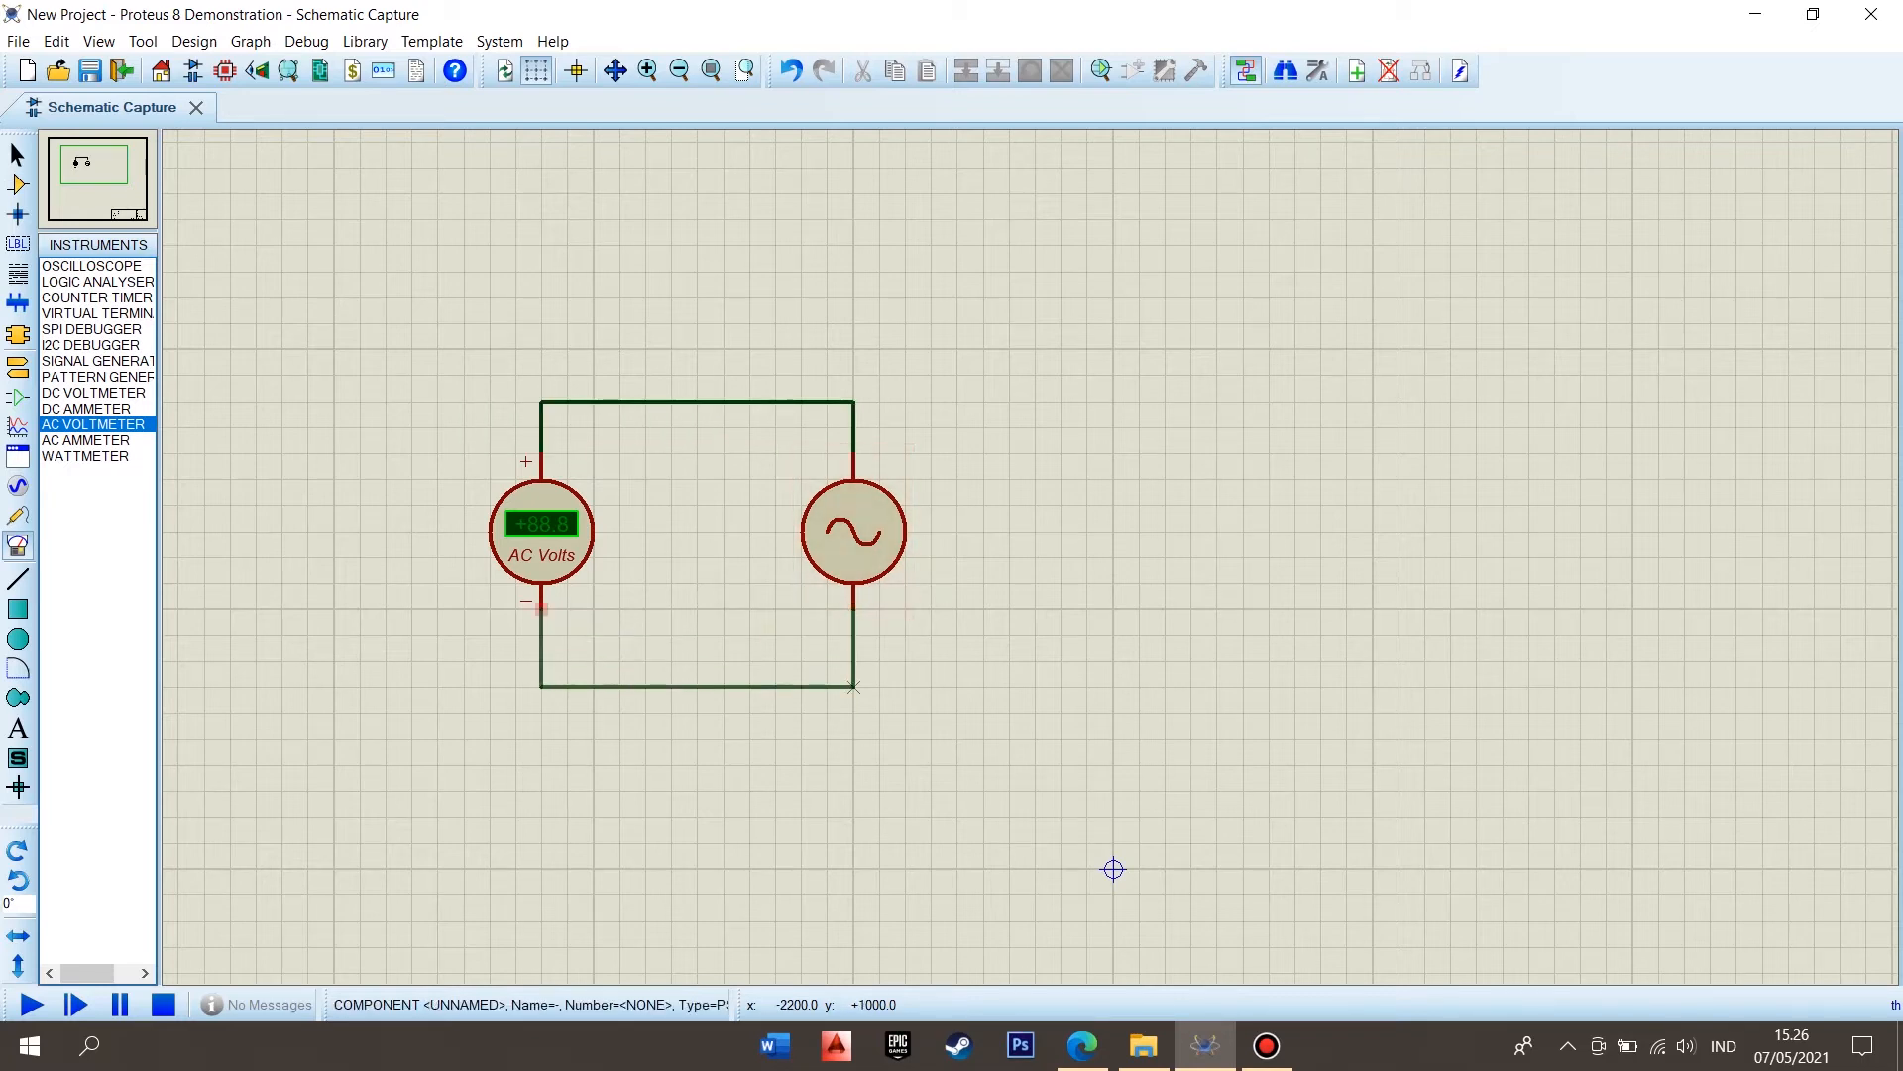
key(ctrl+a)
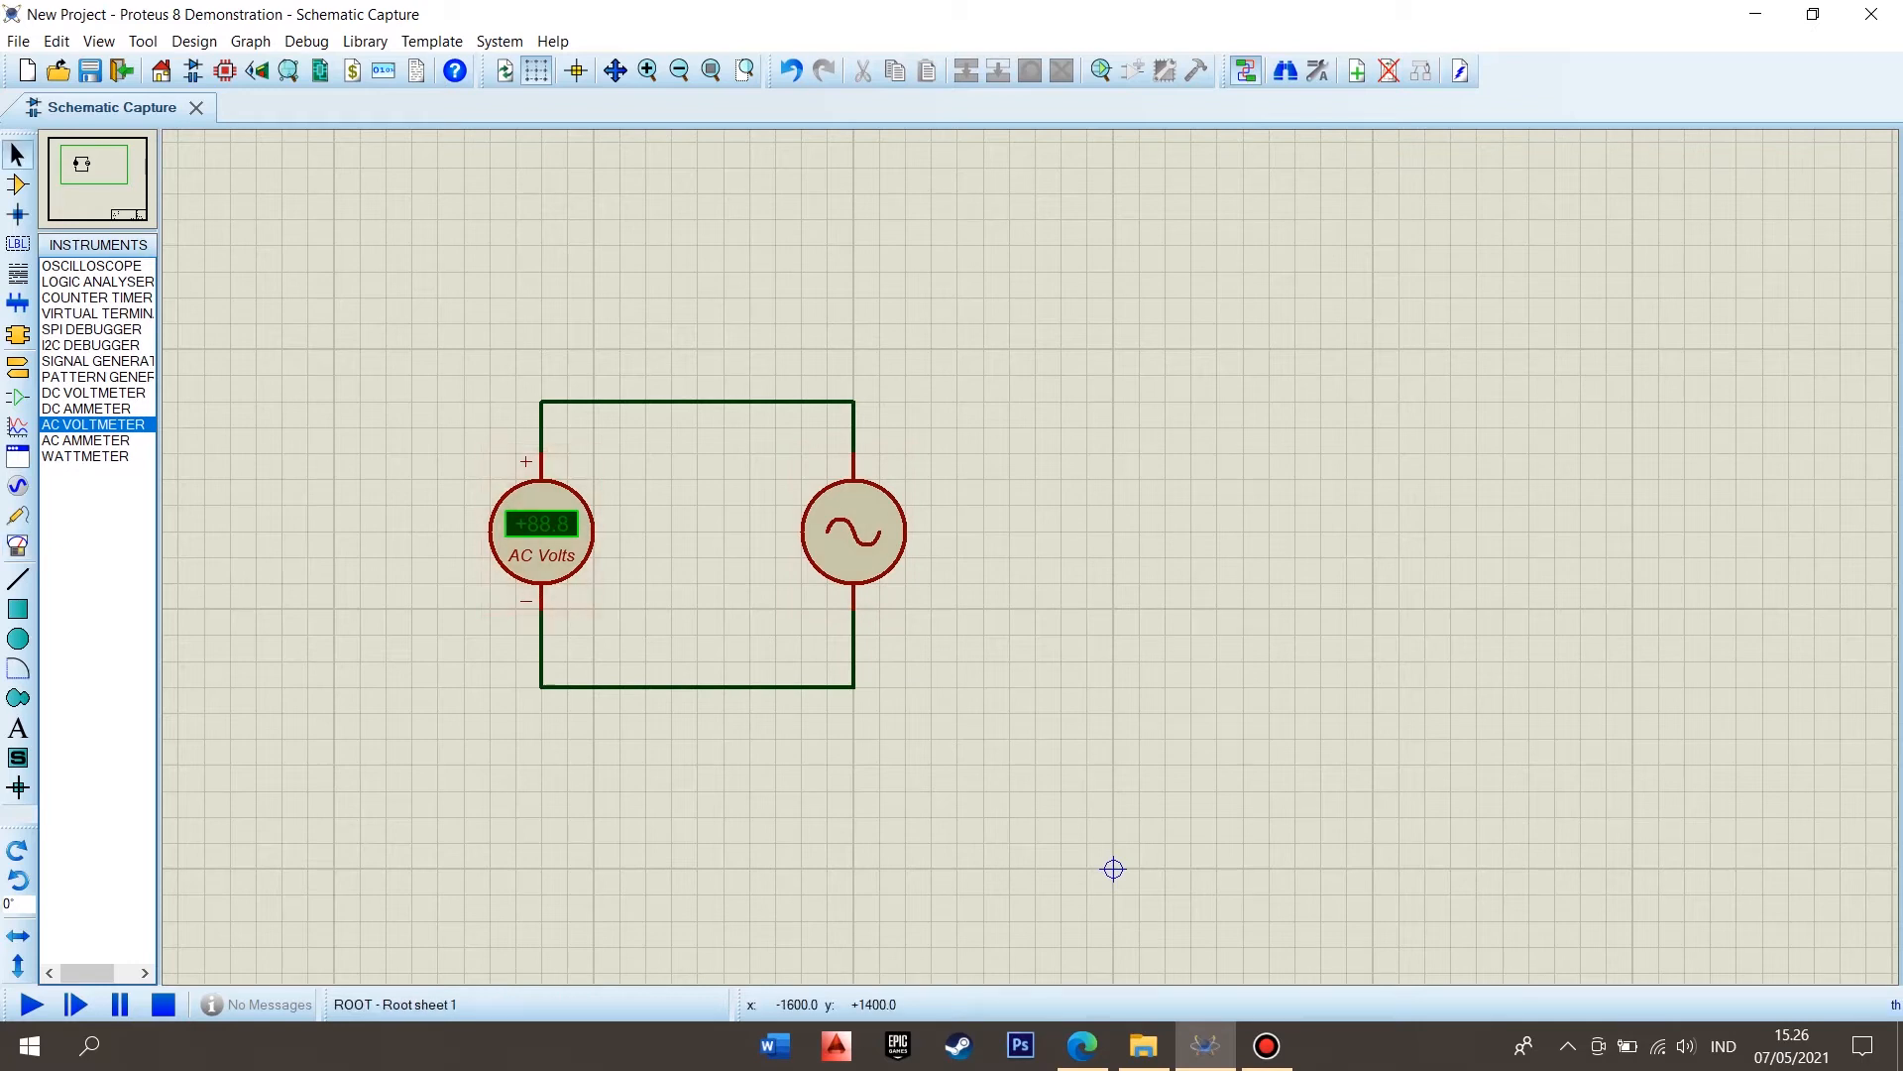
Step: Open the alternator's component properties, move the dialog clear of the circuit, and switch to the Google calculator in Microsoft Edge
double_click(854, 531)
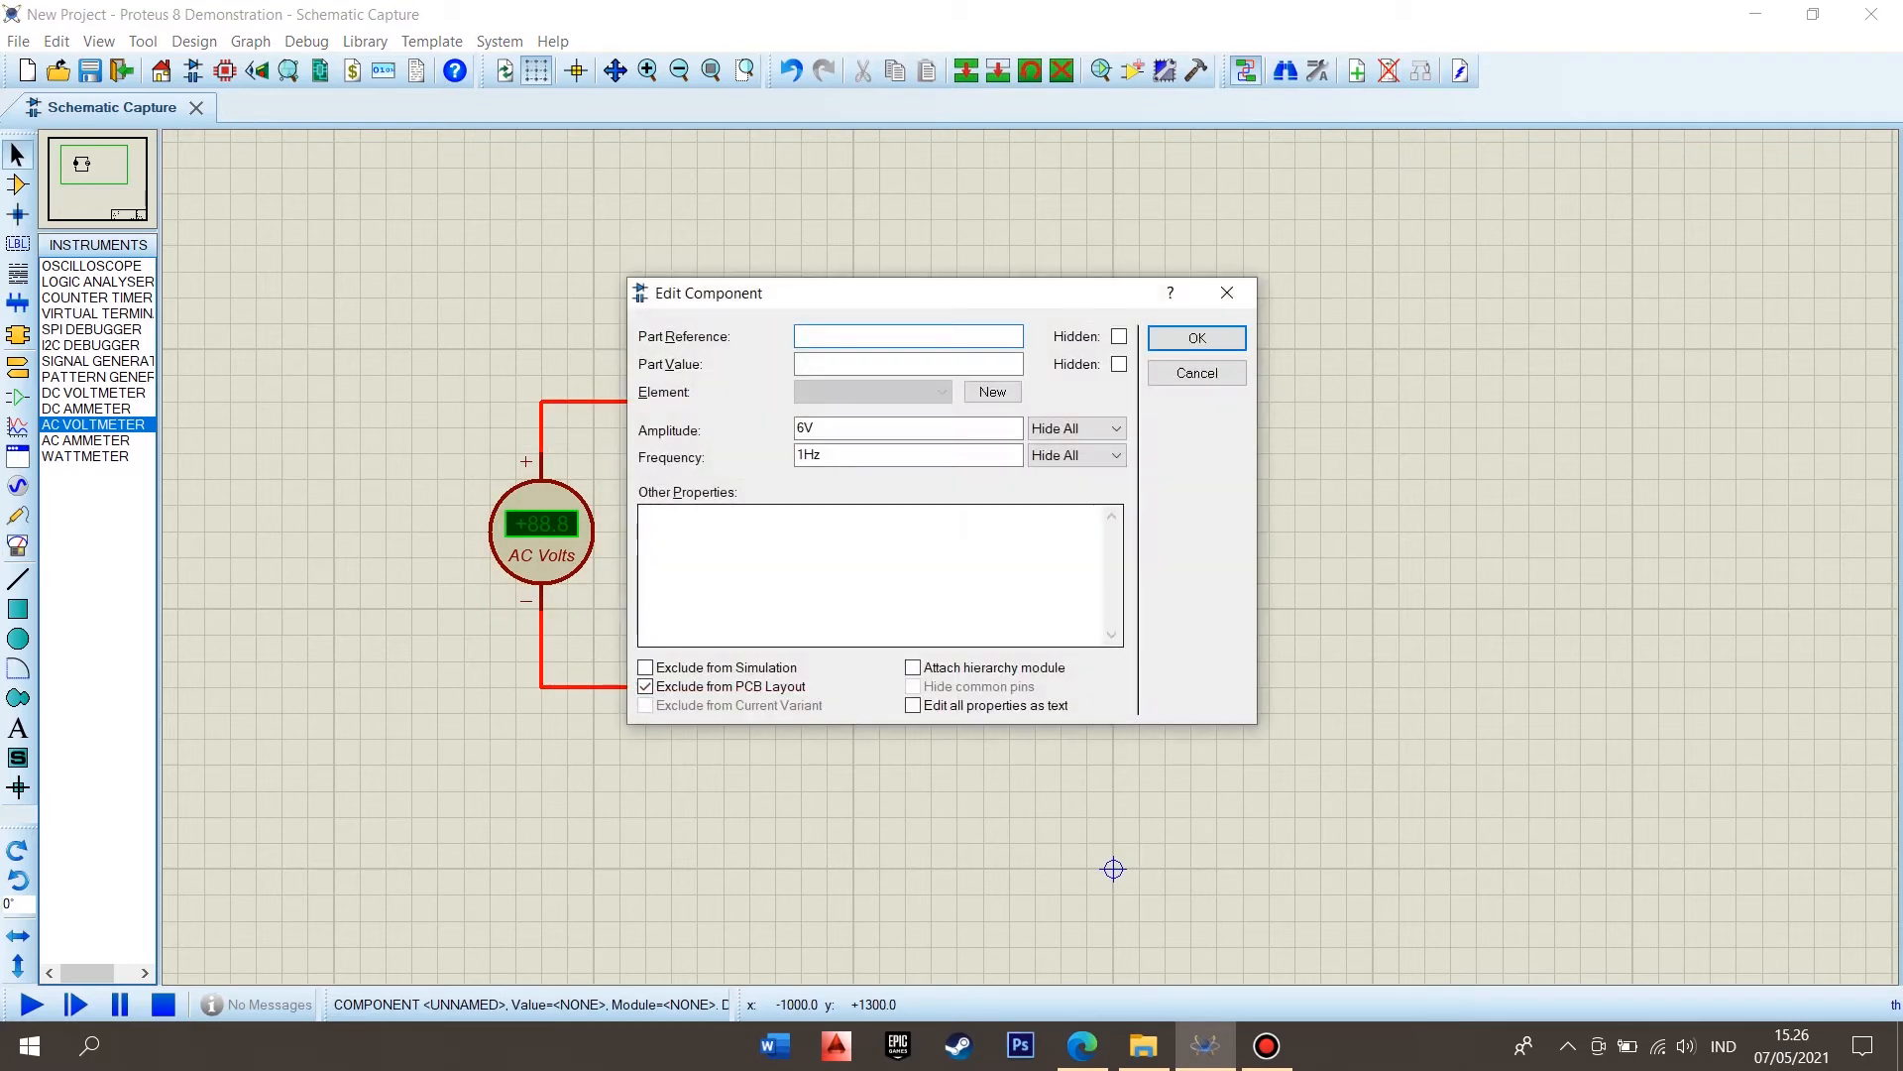
drag(872, 293, 1152, 299)
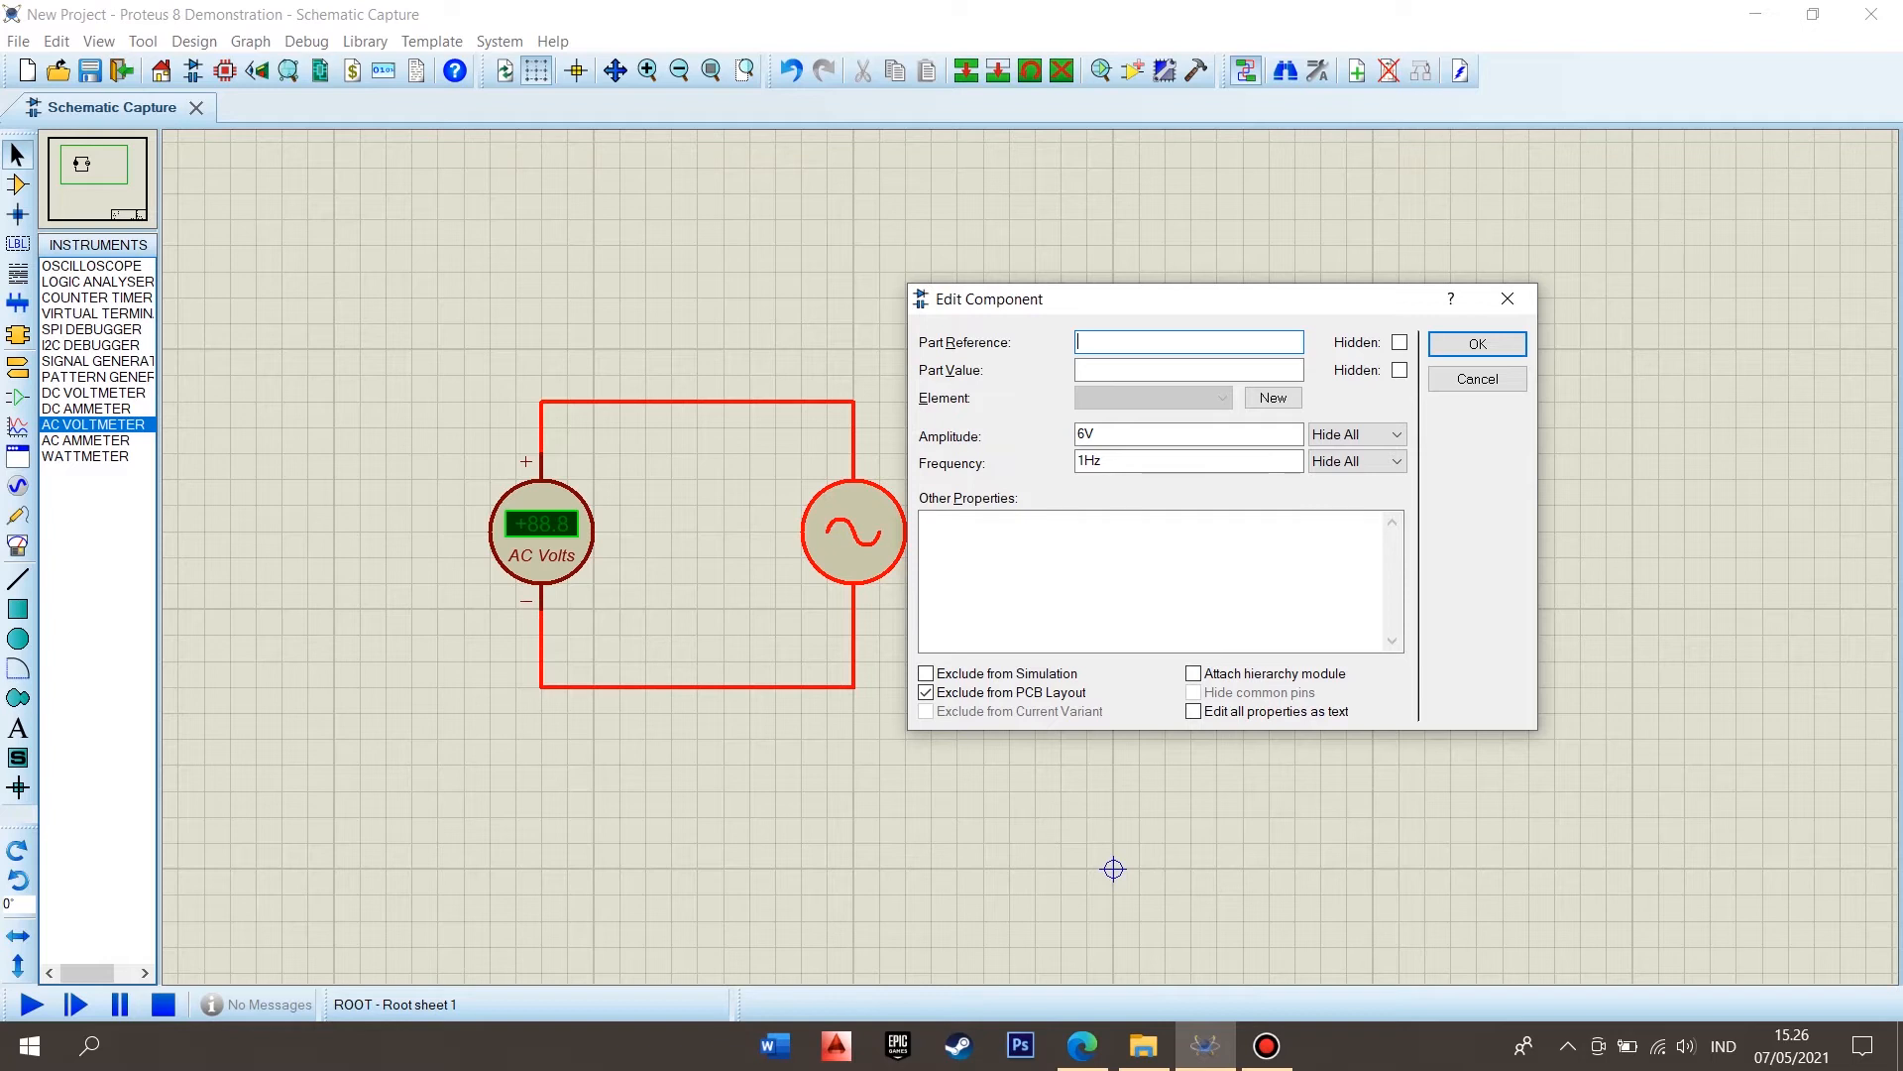
mouse_move(1081, 1045)
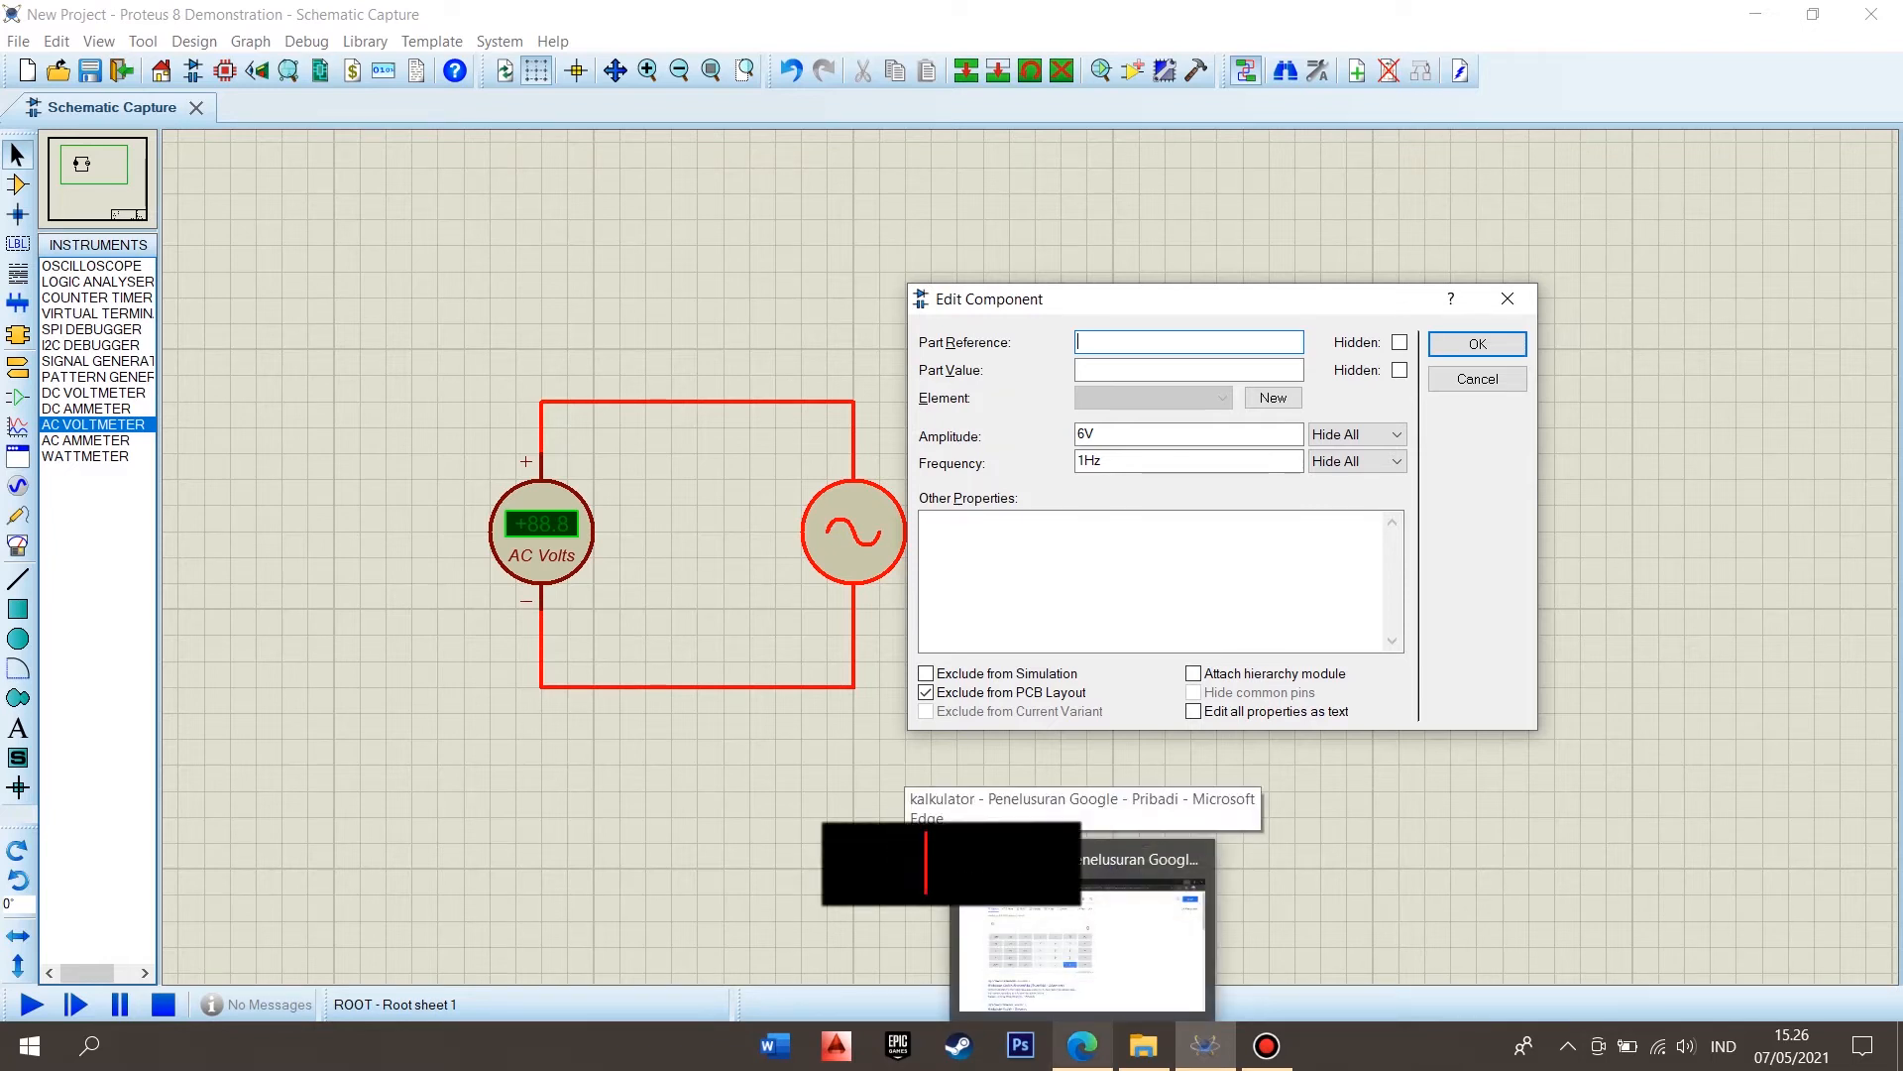
click(1082, 946)
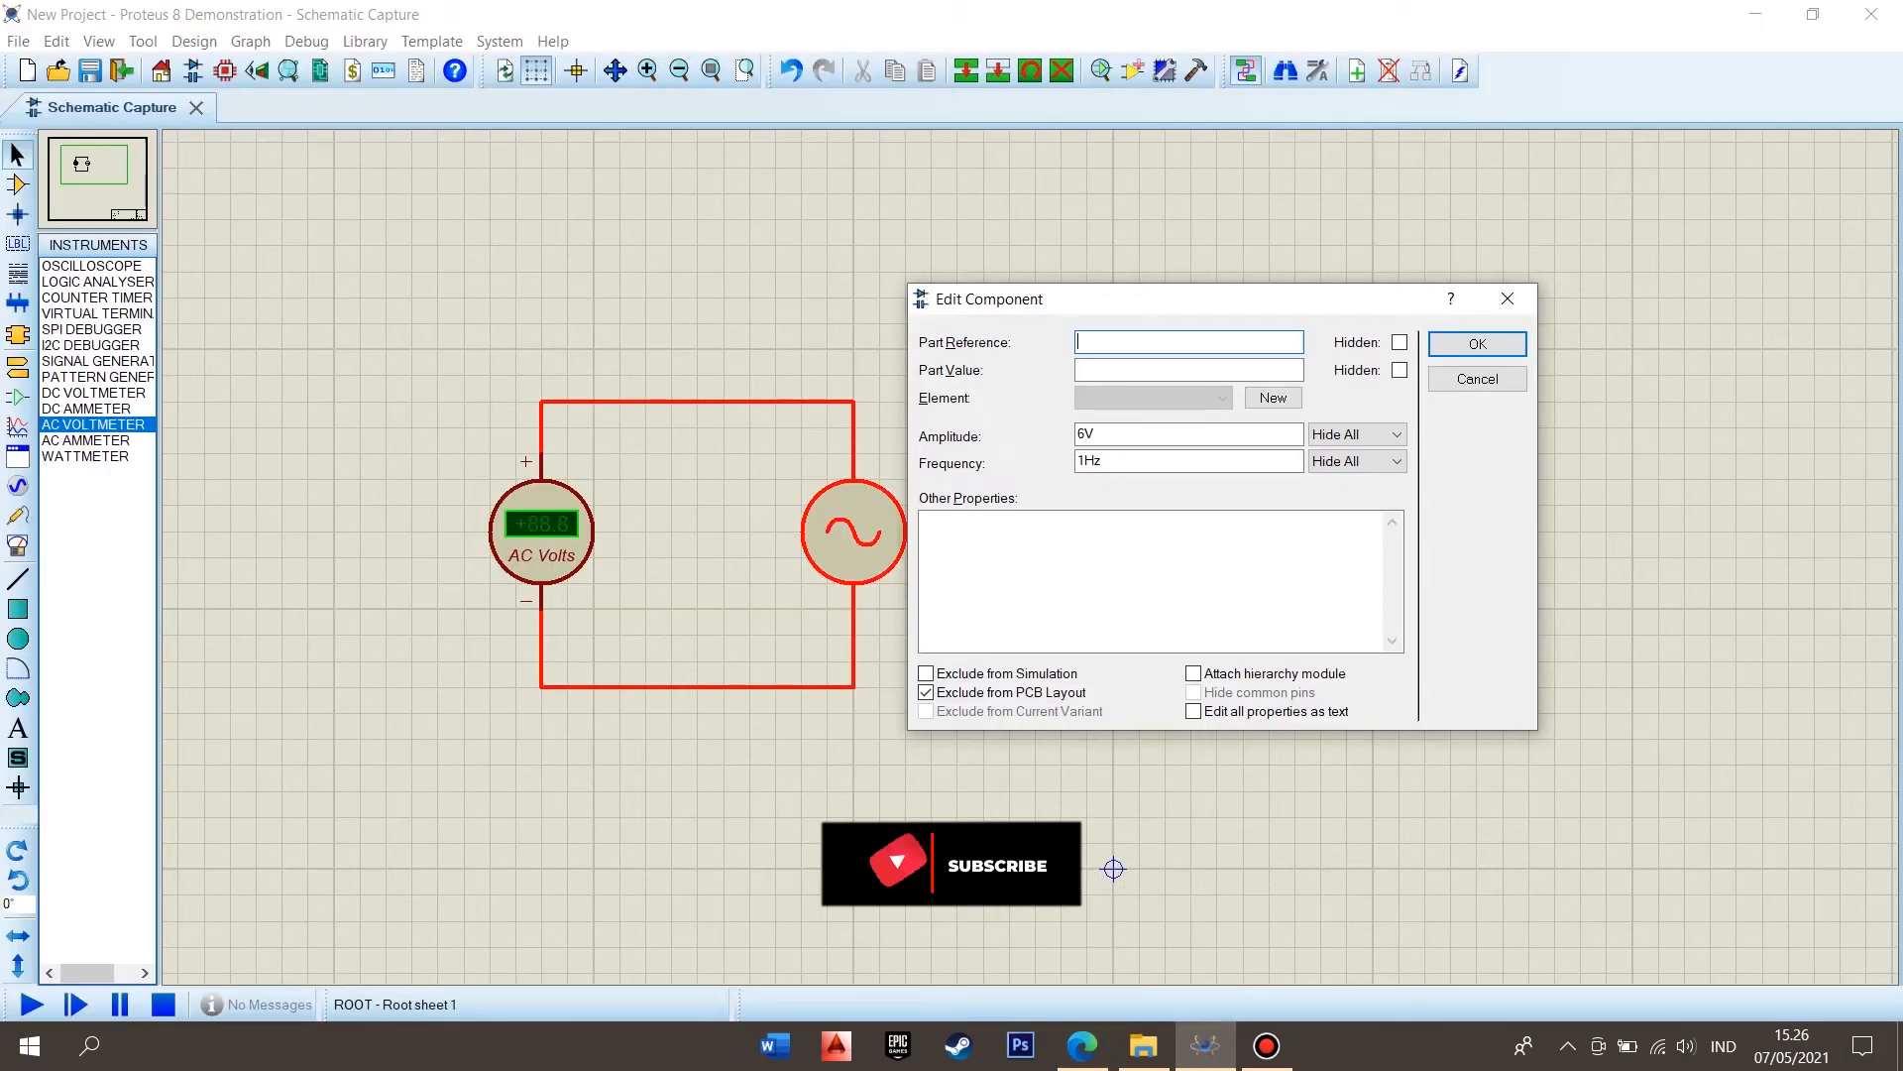
click(1082, 1046)
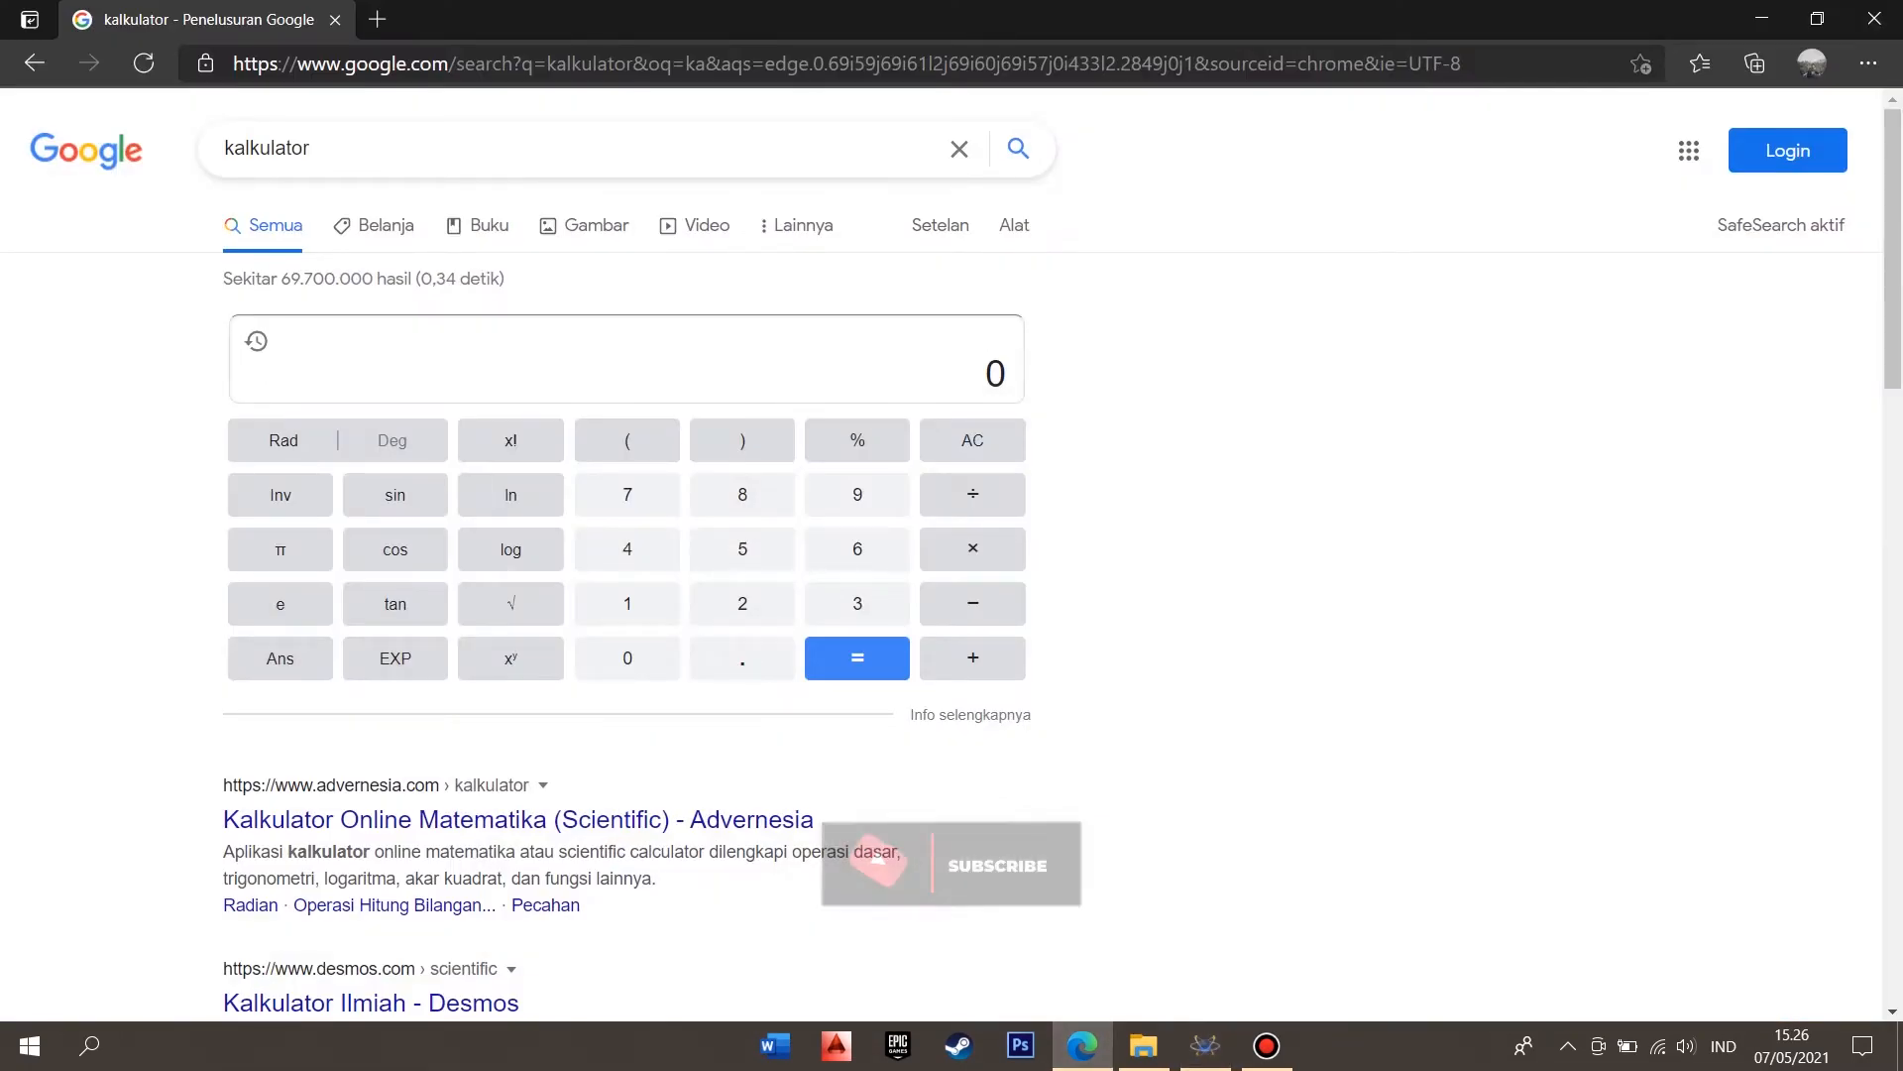
Step: Calculate the square root of 2 and highlight the result up to its third decimal
click(511, 603)
click(743, 603)
key(Return)
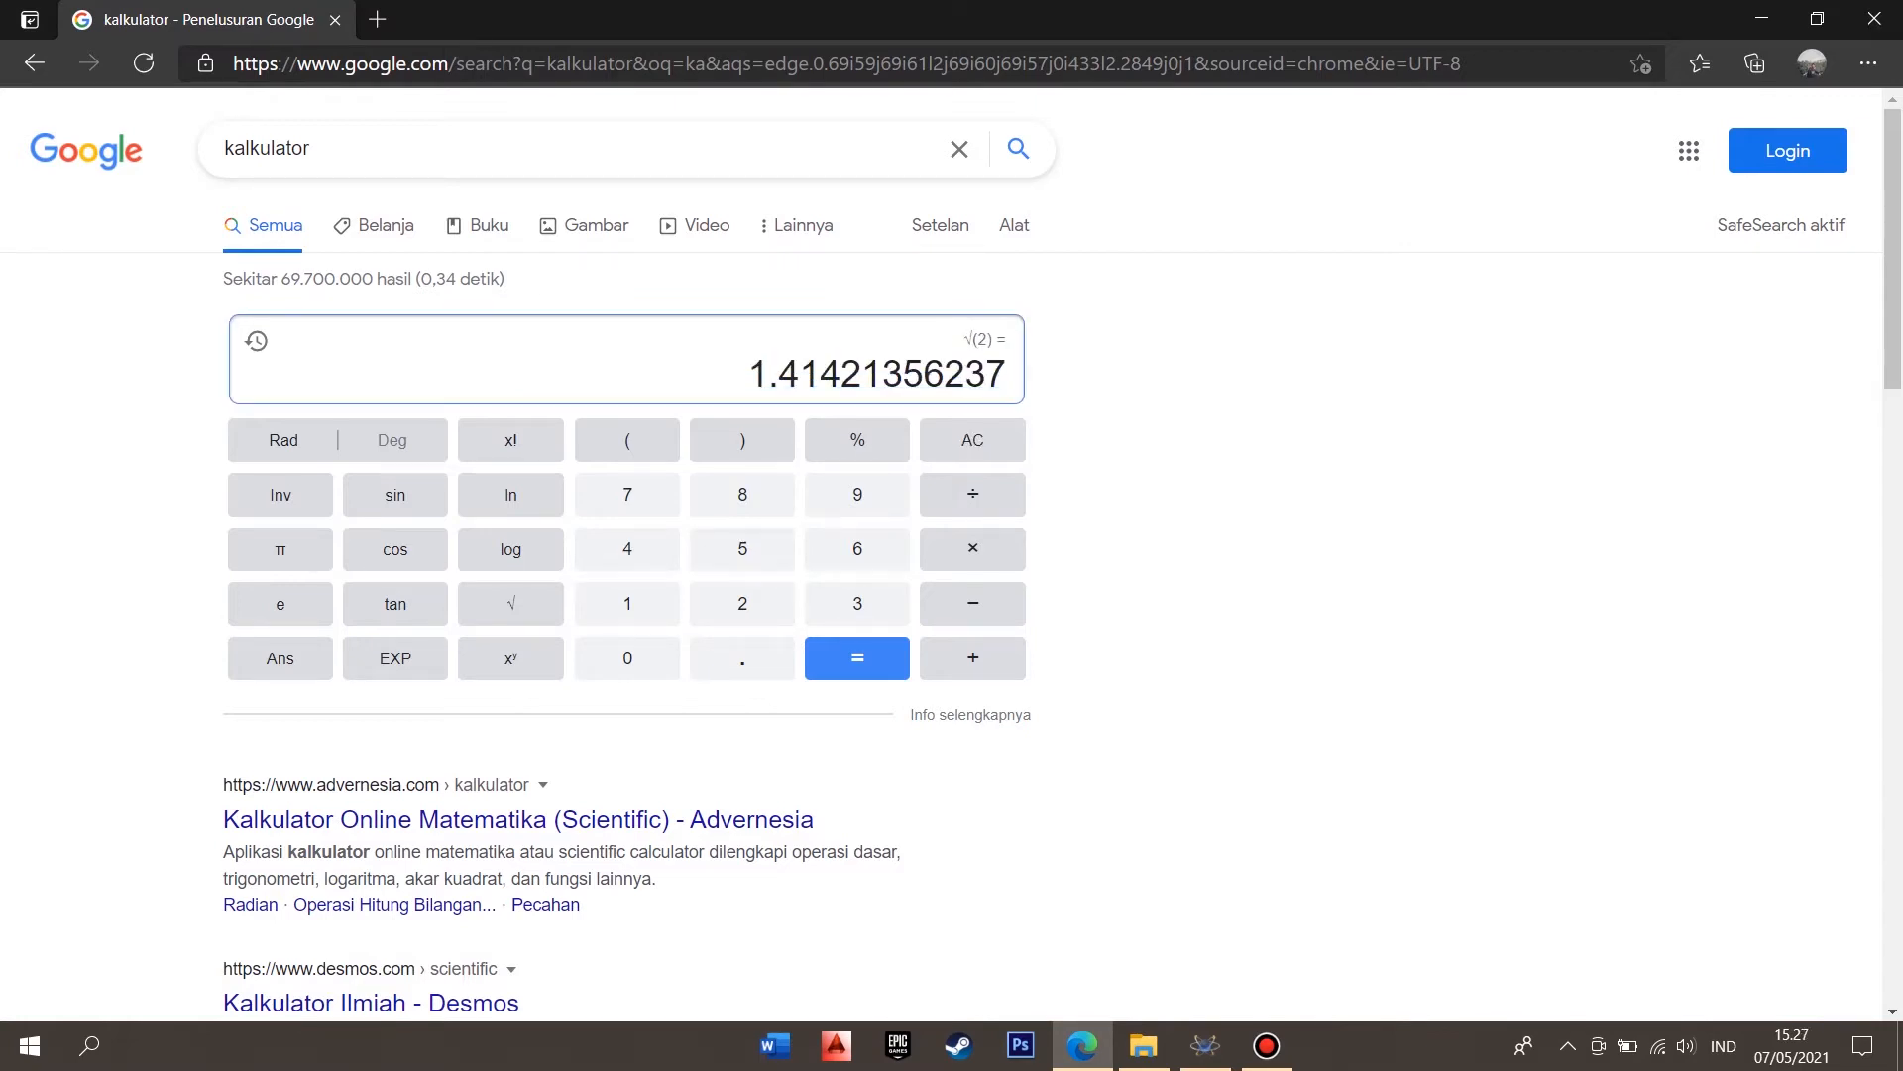
drag(749, 375, 840, 375)
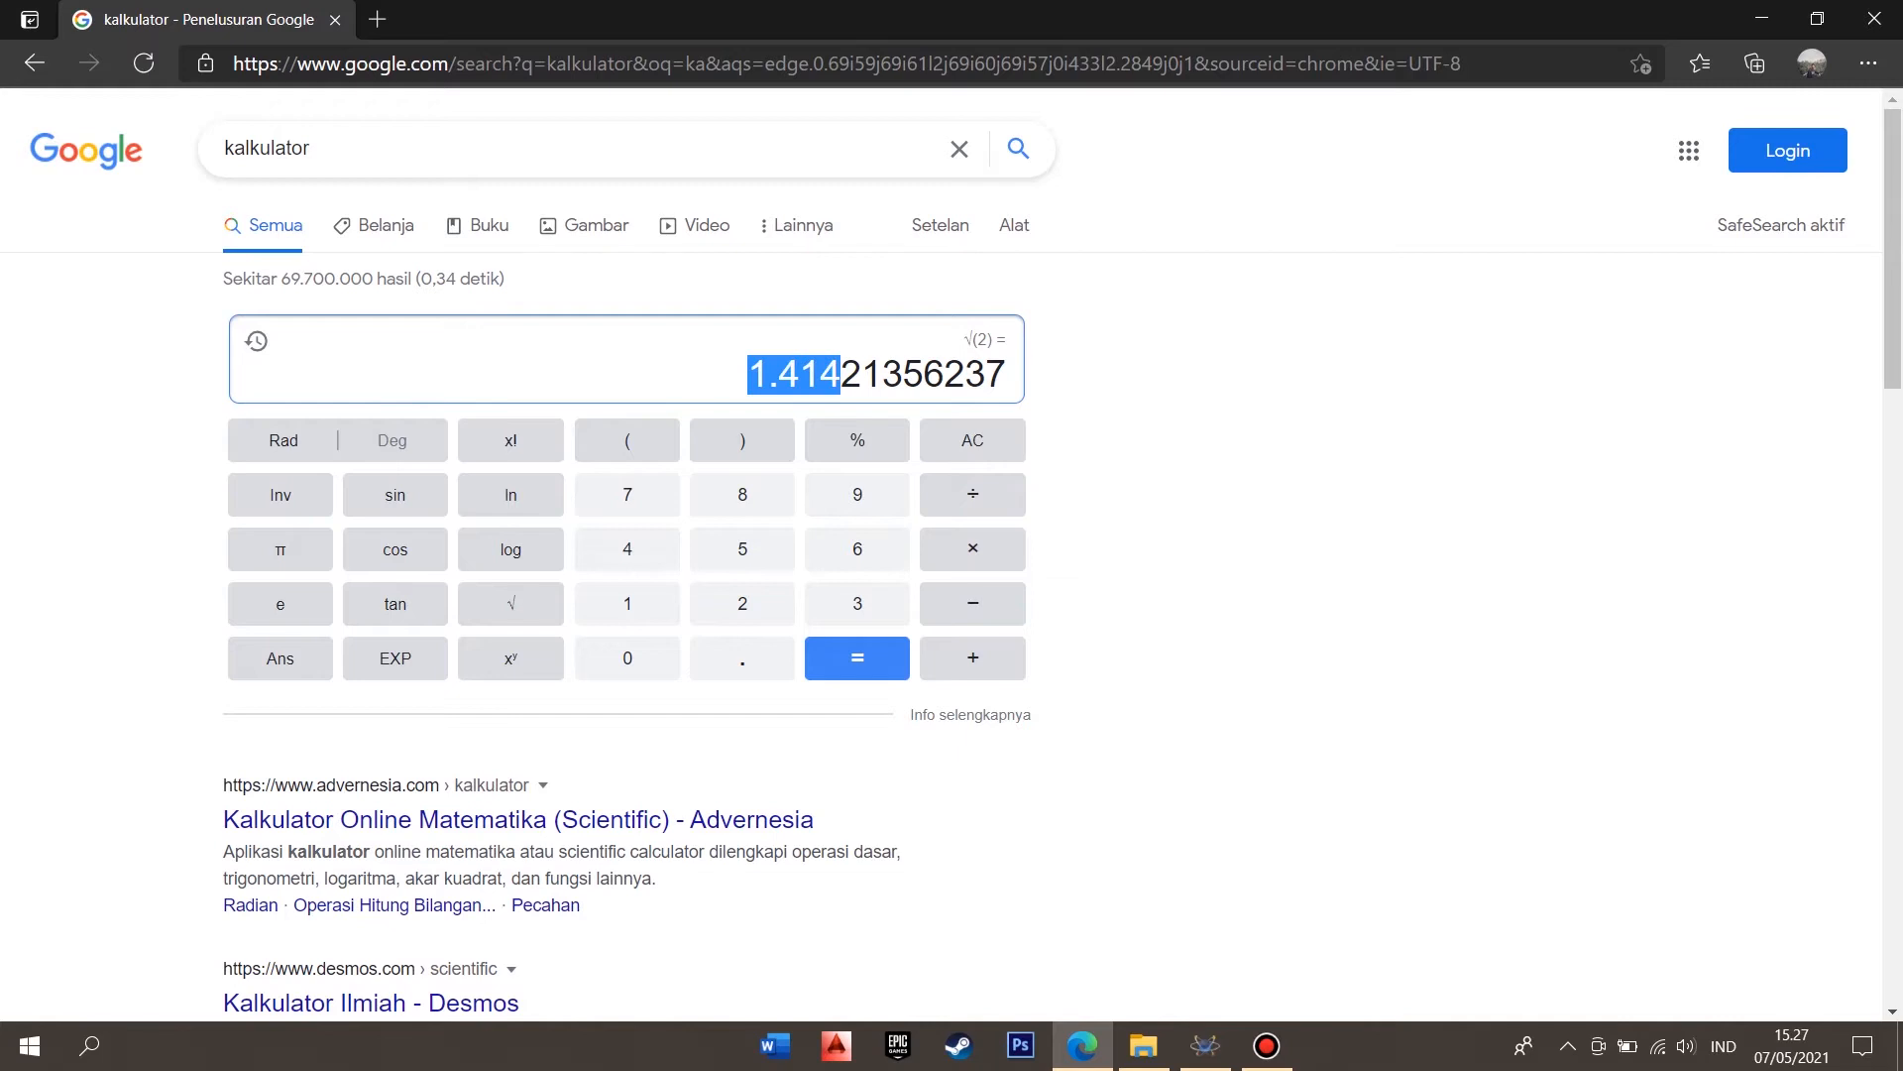
Step: Calculate 1 ÷ 1.414 to get the peak-to-RMS factor
key(BackSpace)
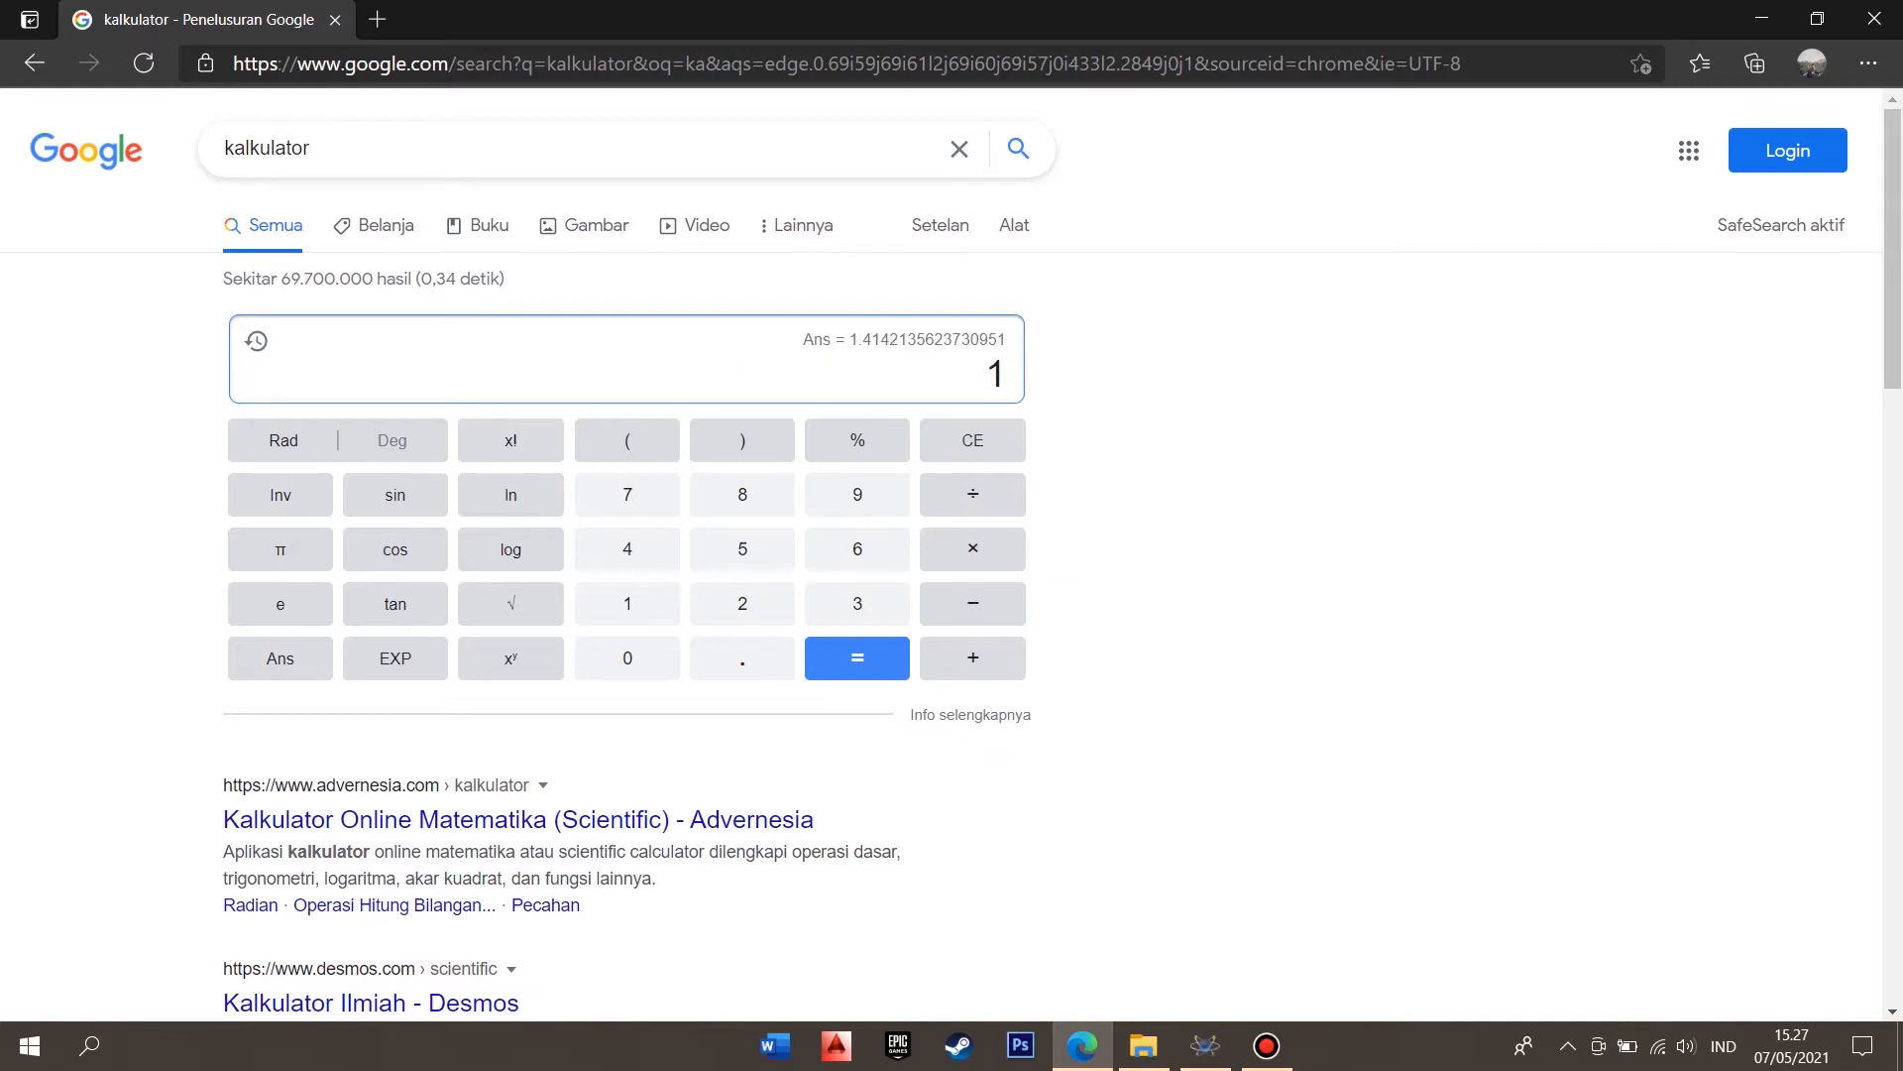
key(slash)
text(1.414)
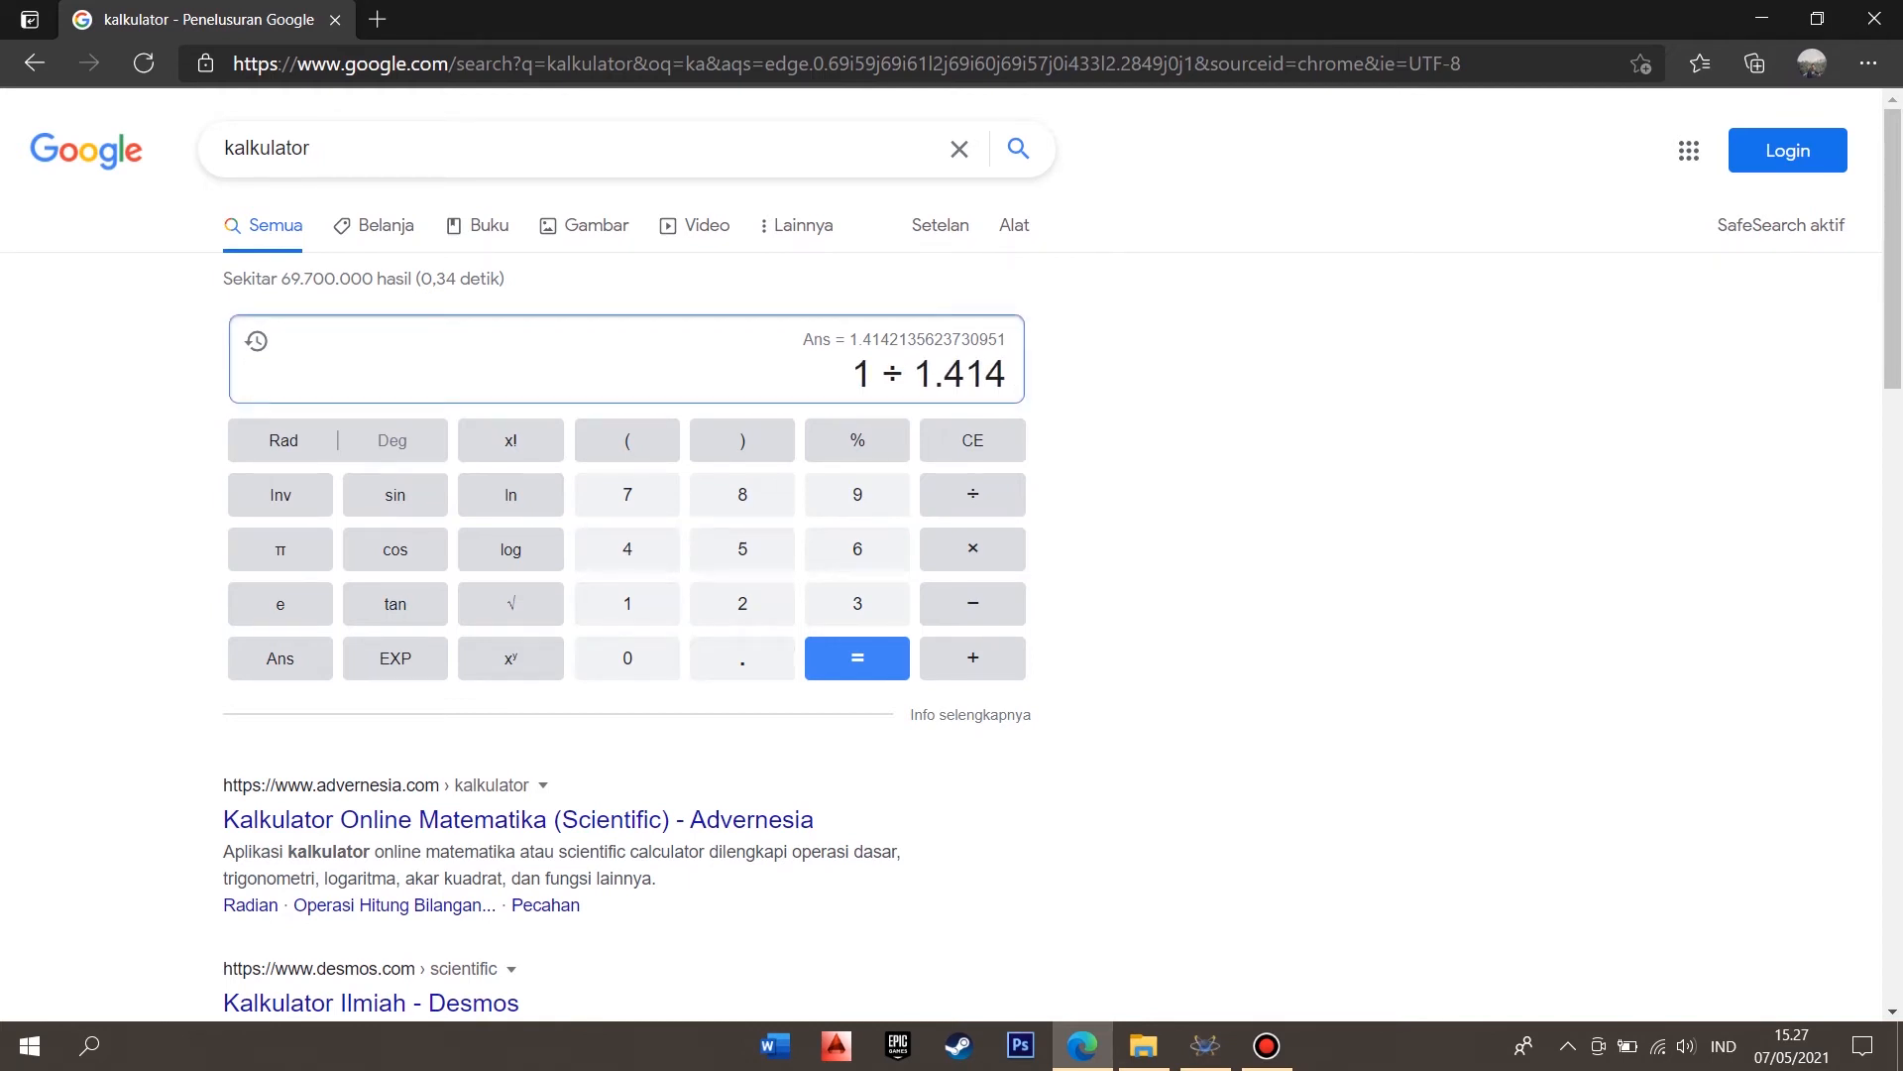
key(Return)
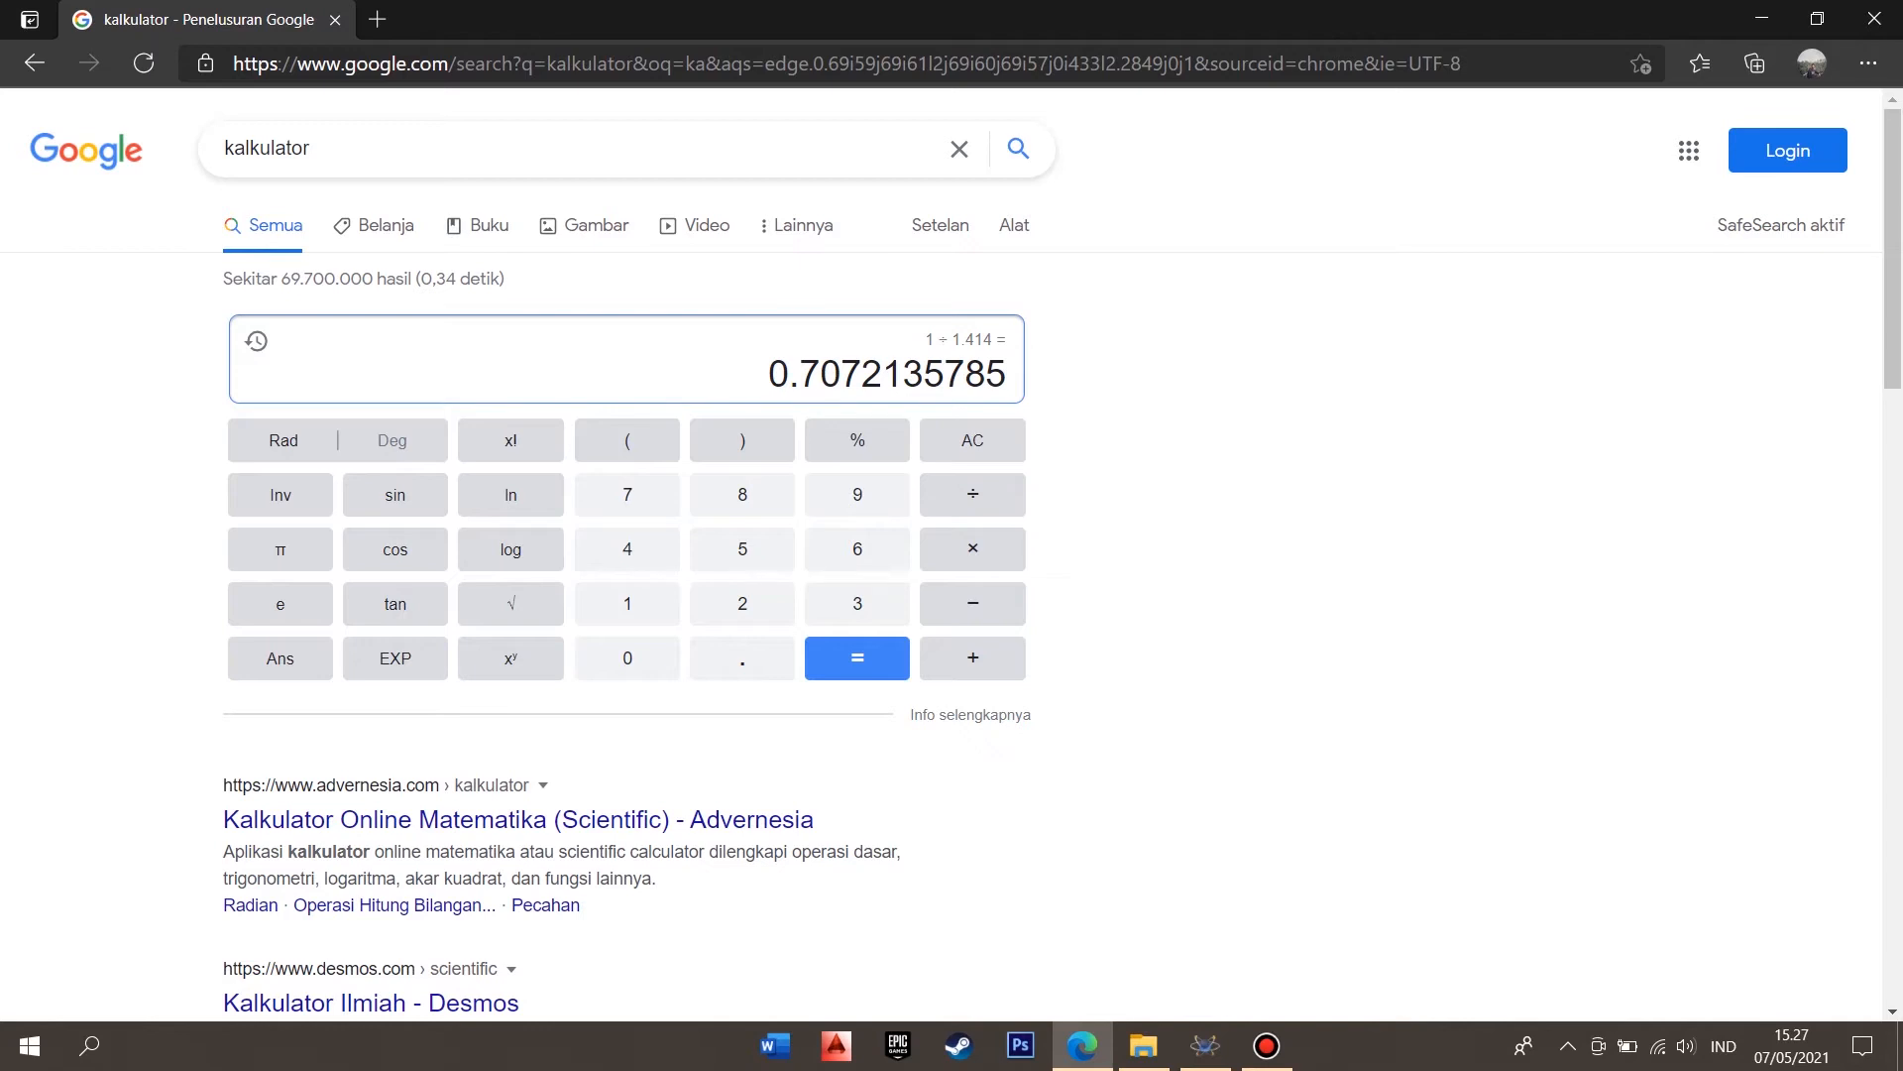
Step: Clear the calculator, compute 220 ÷ 0.707 for the peak voltage, and highlight the result up to its third decimal
click(973, 440)
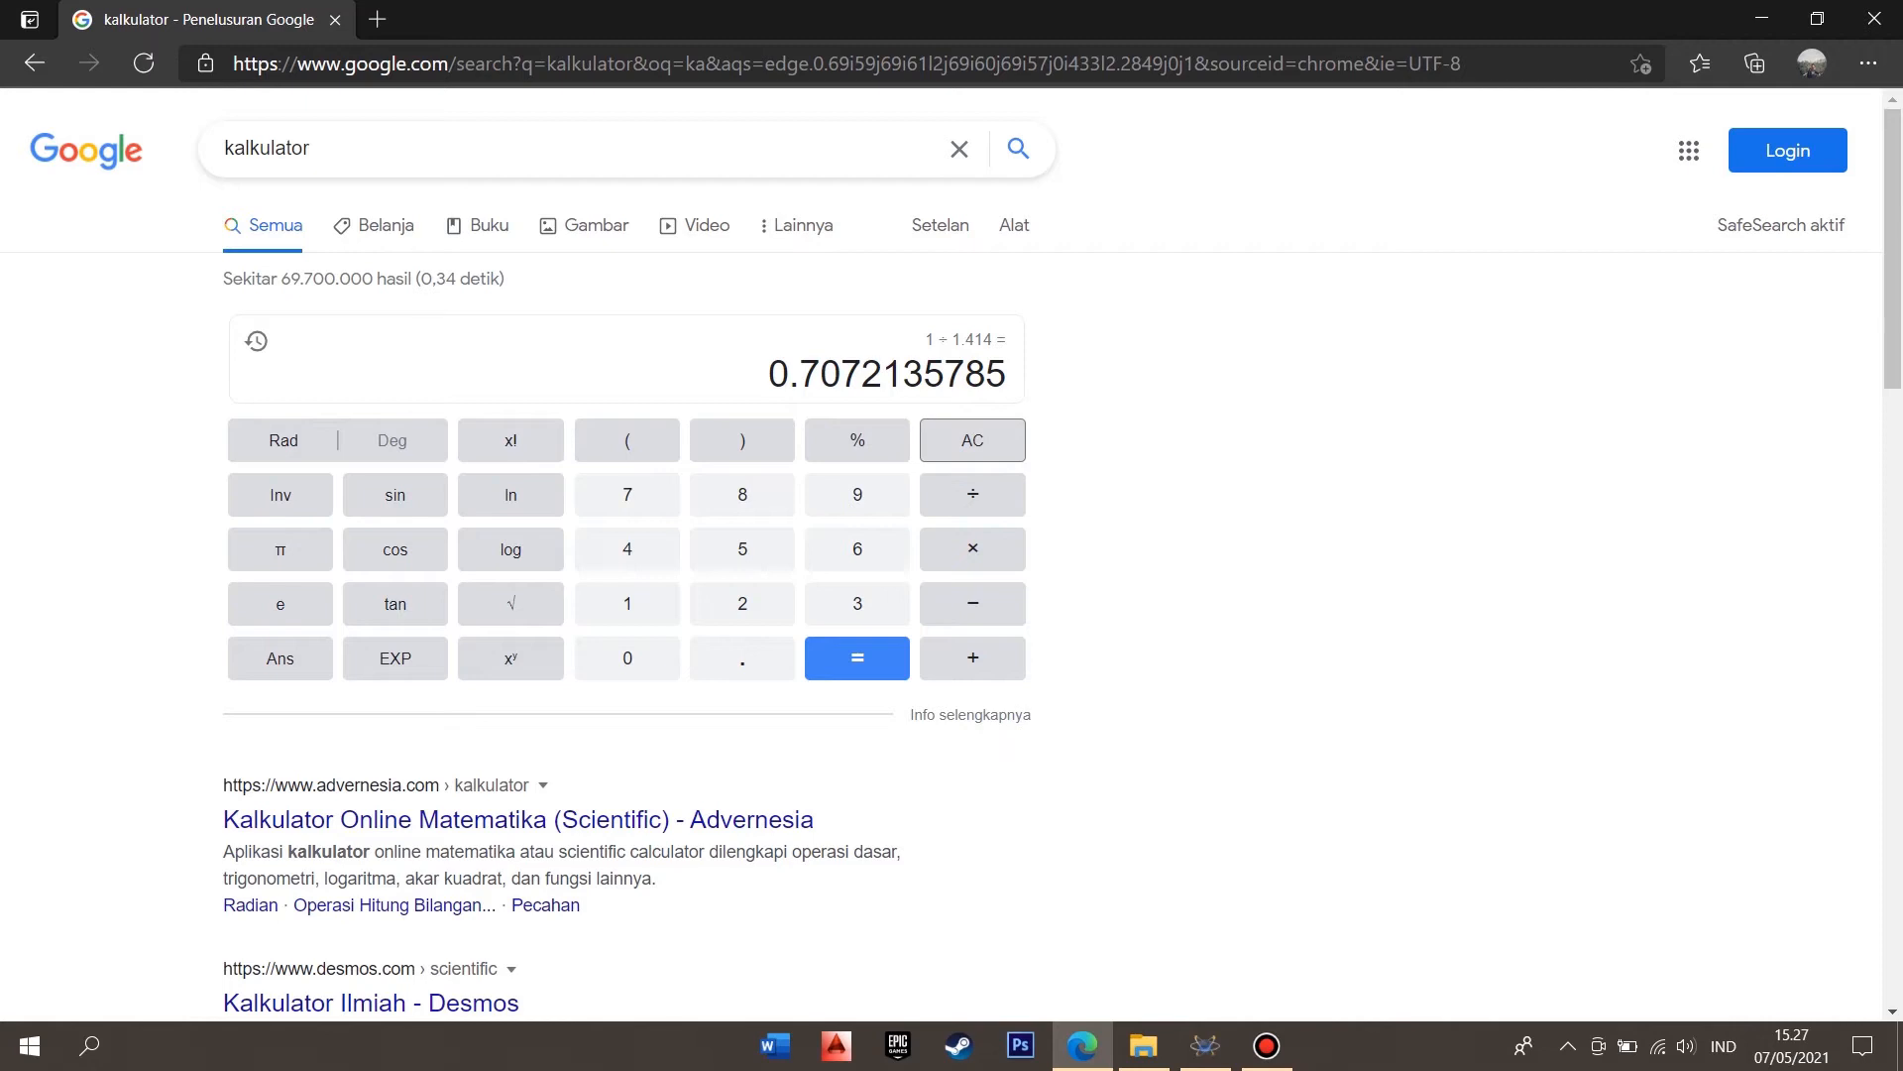
click(972, 440)
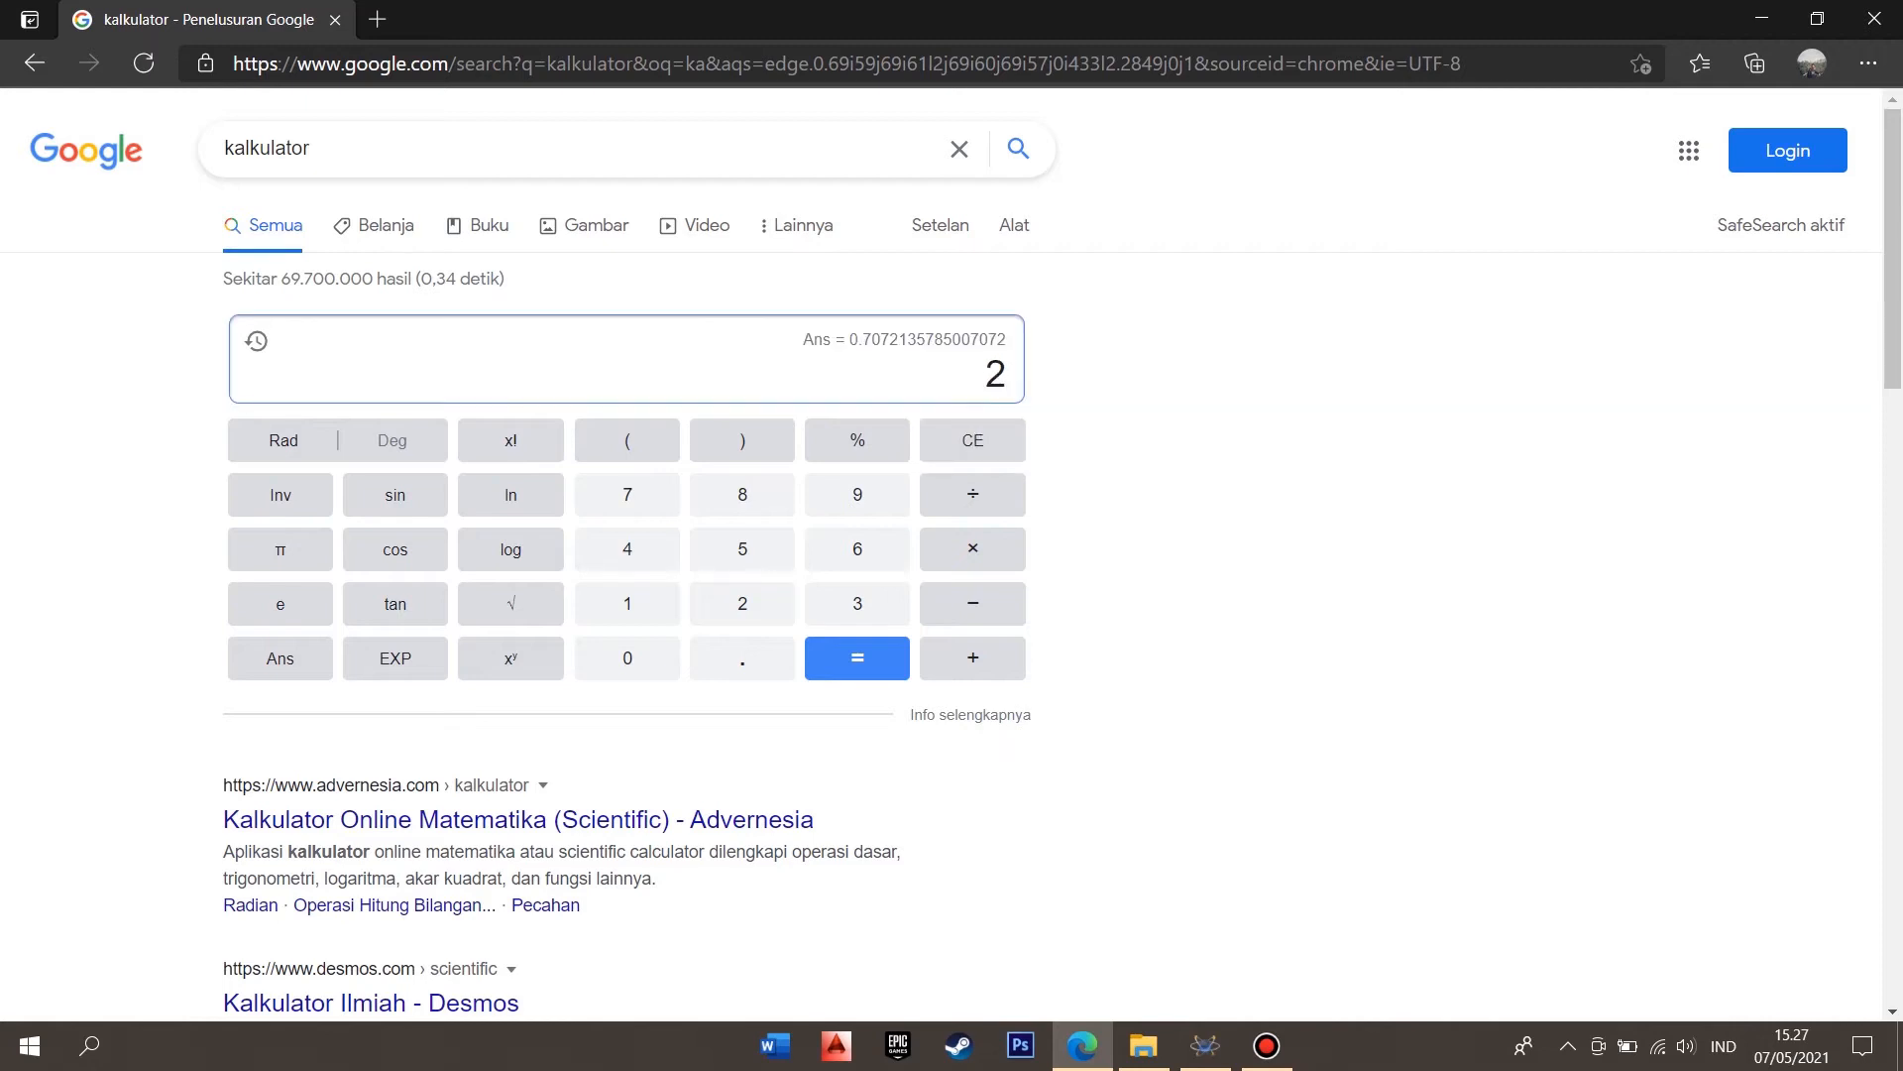
text(2)
text(20/)
text(0.7)
text(07)
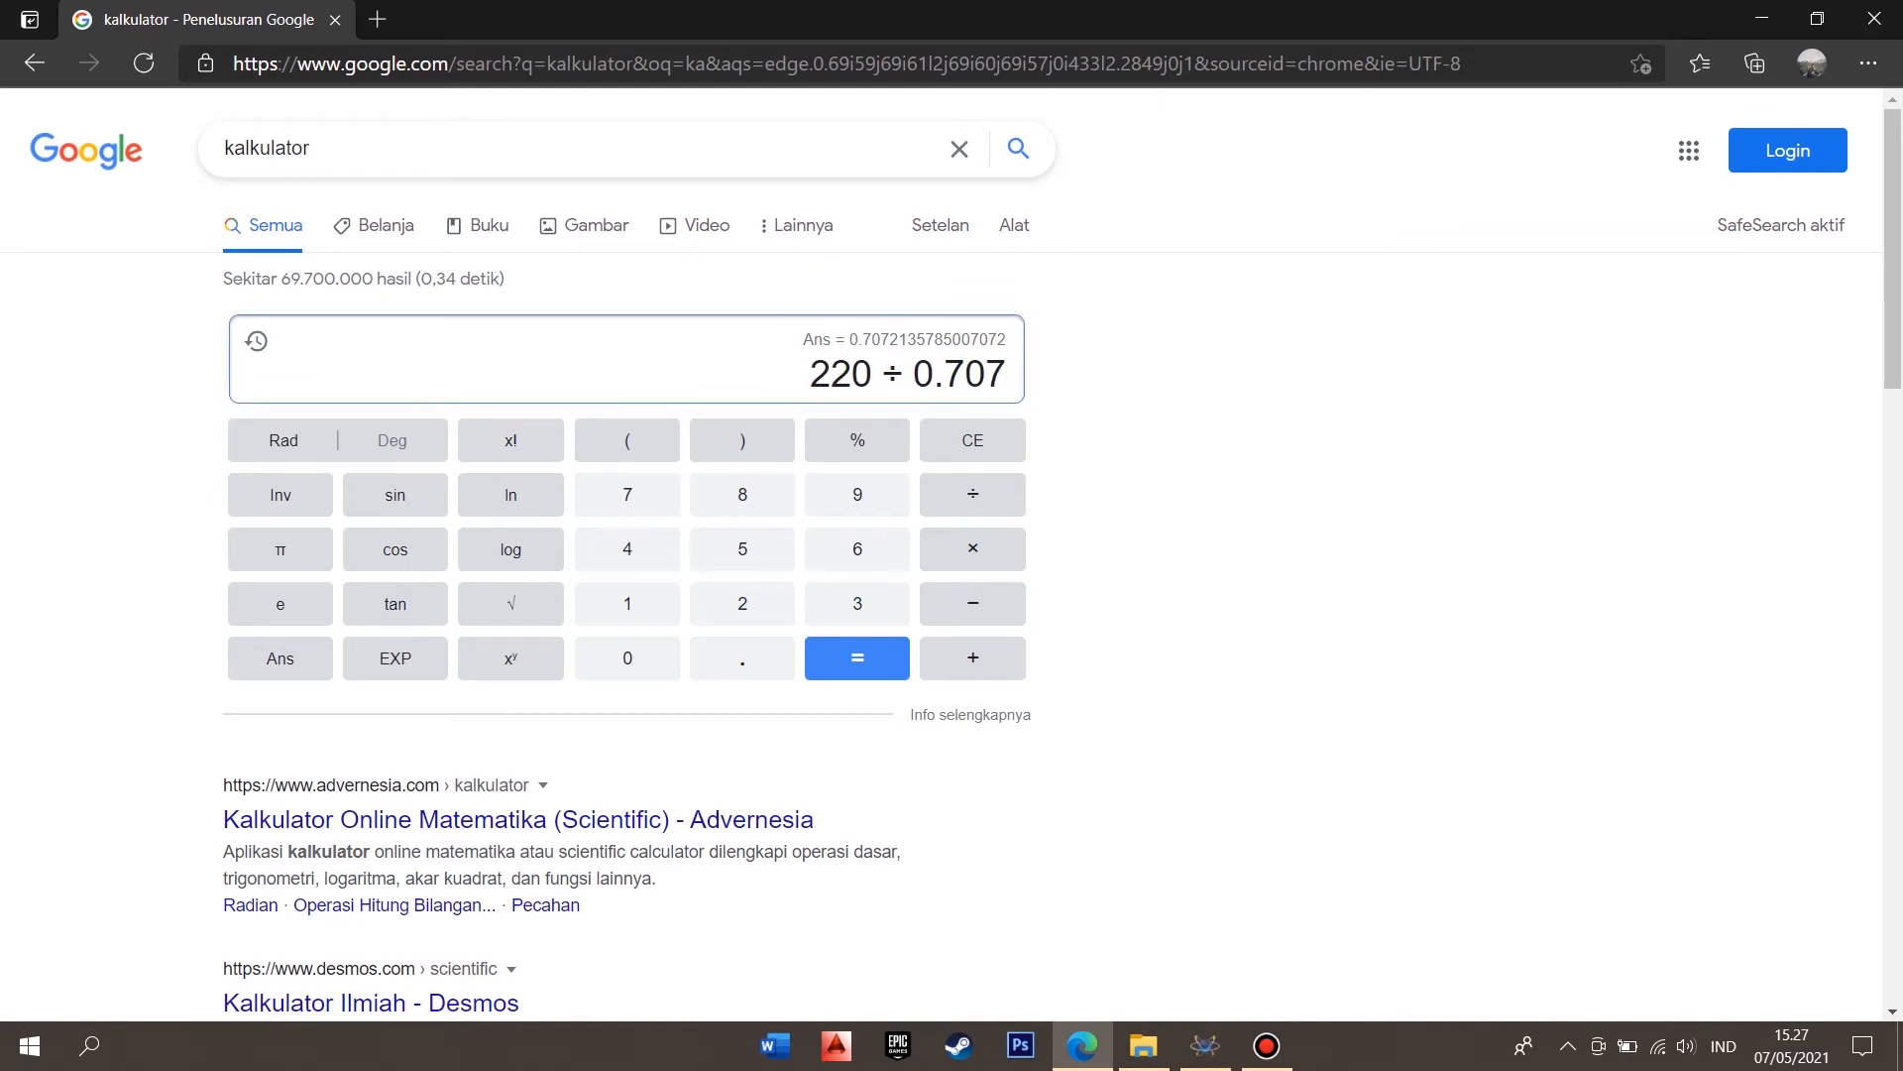
key(Return)
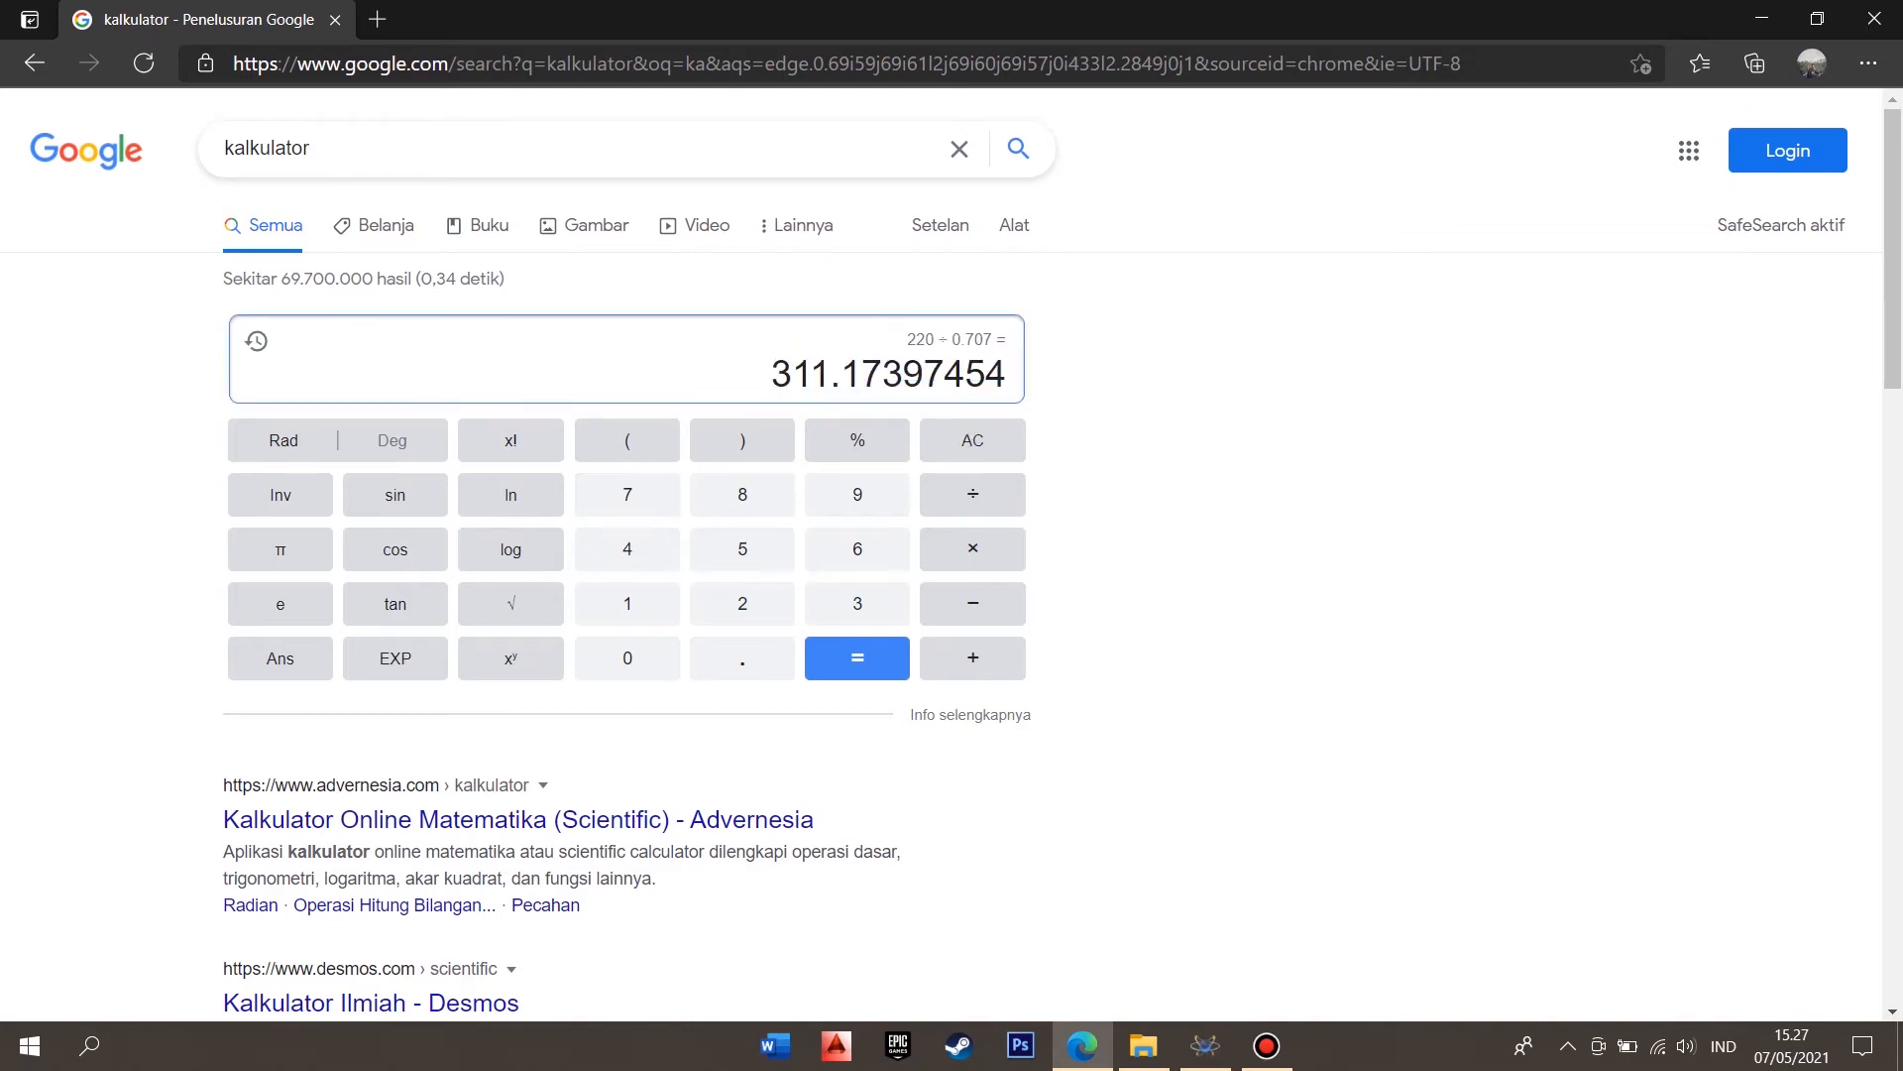
drag(771, 374, 861, 374)
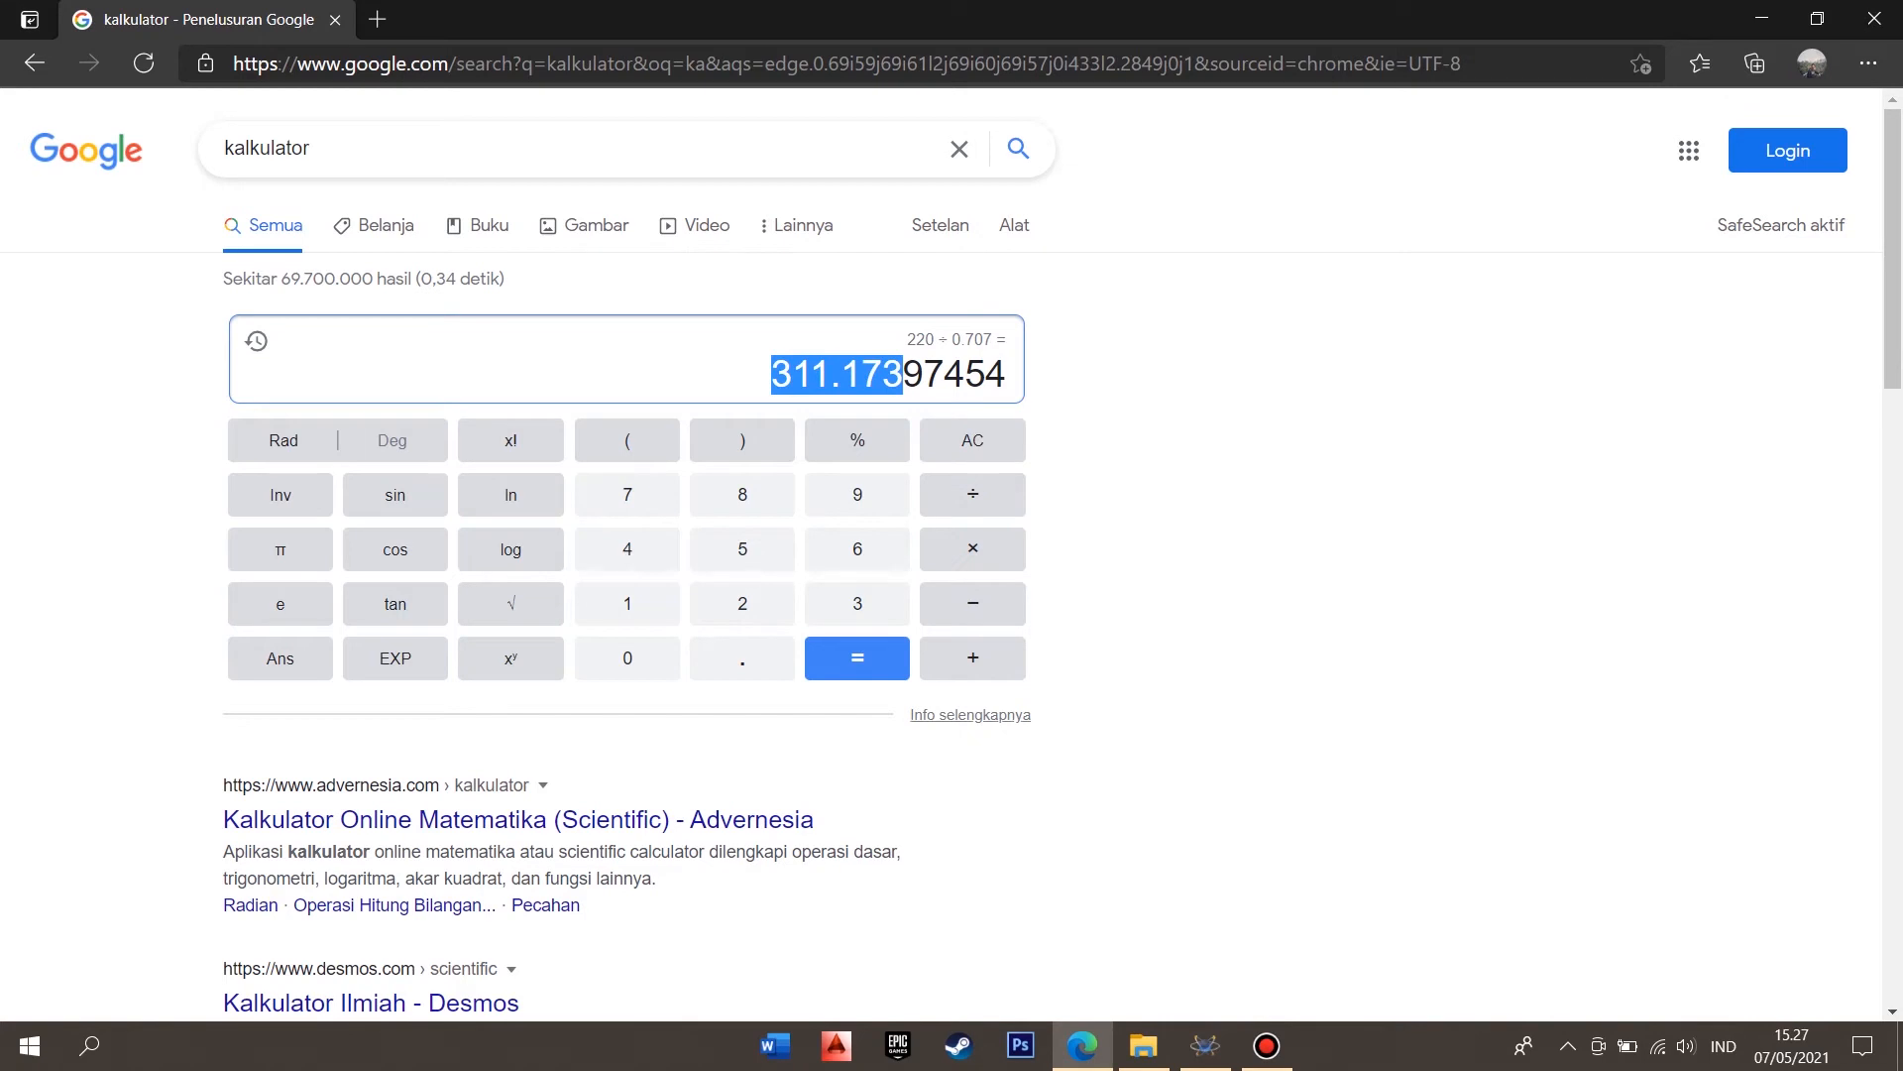
Step: Return to Proteus and set the alternator's amplitude to 311.173V and its frequency to 50Hz
click(1205, 1046)
text(311.173)
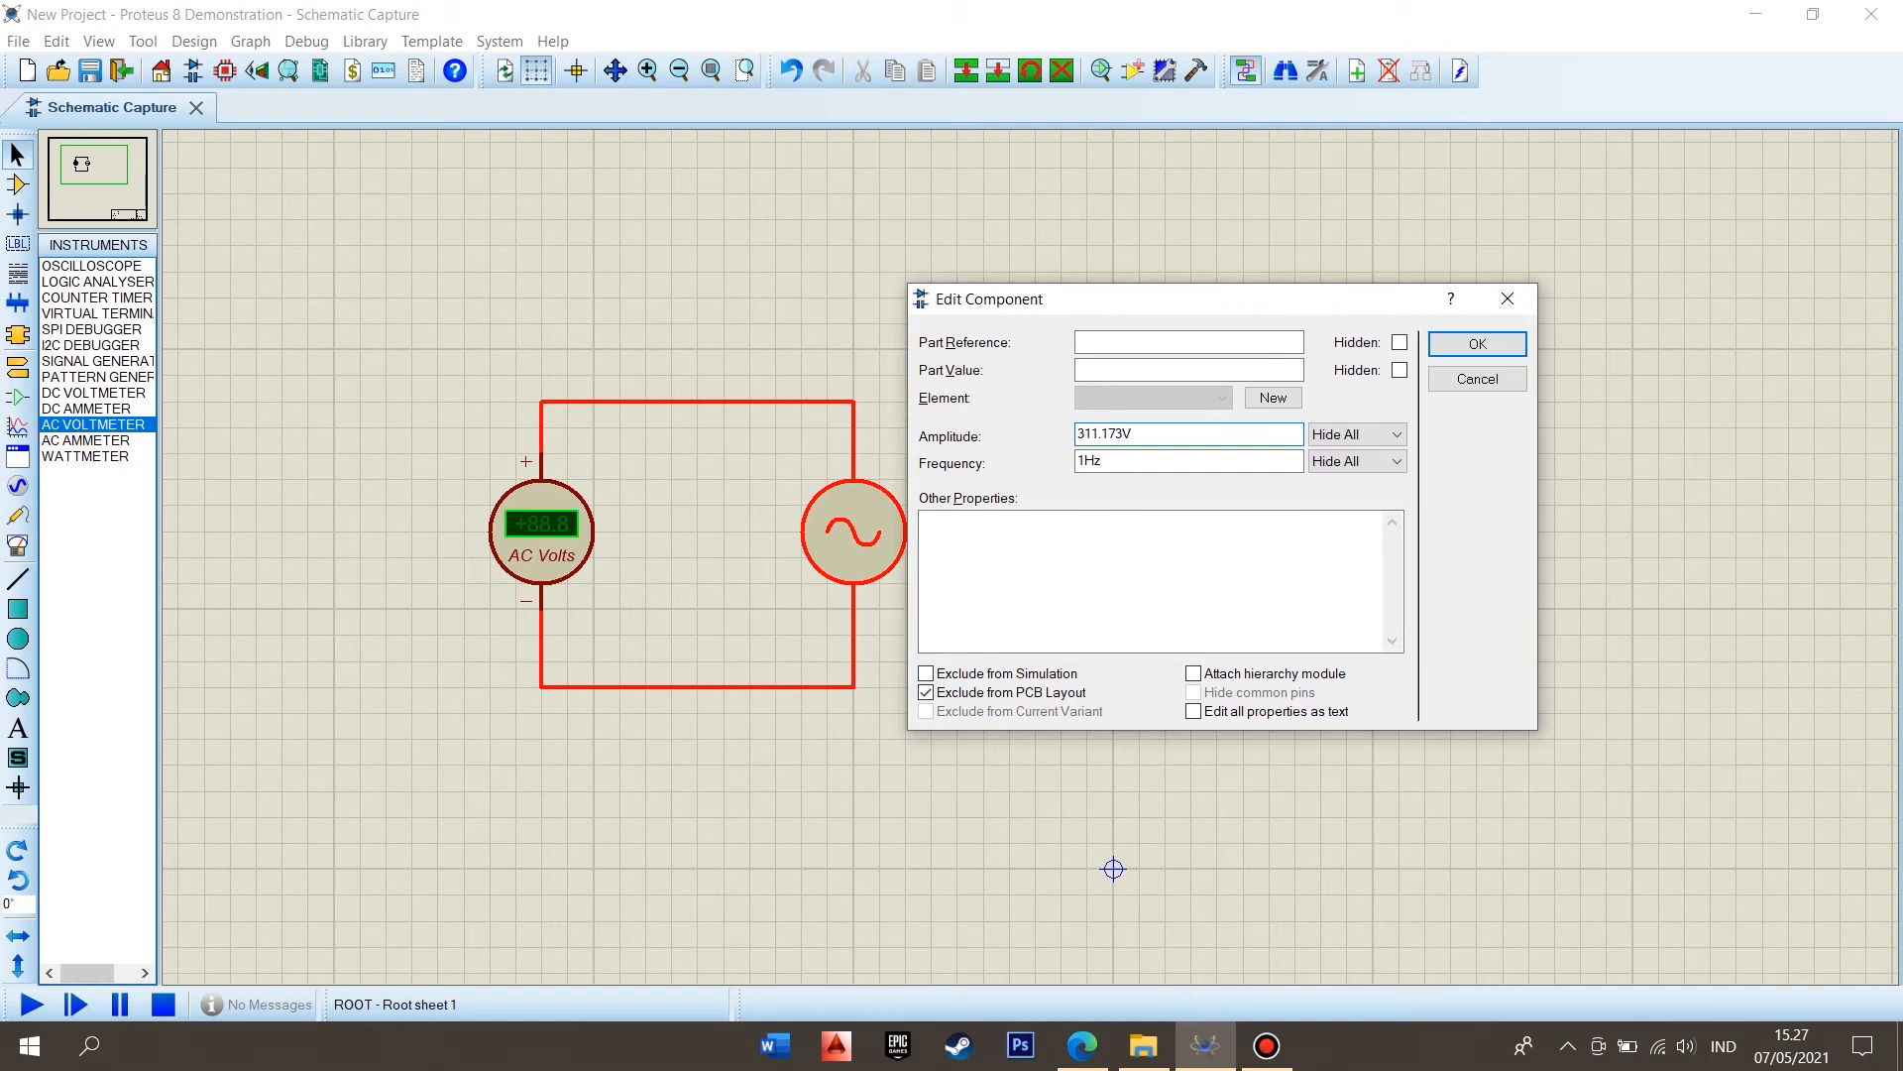
key(Tab)
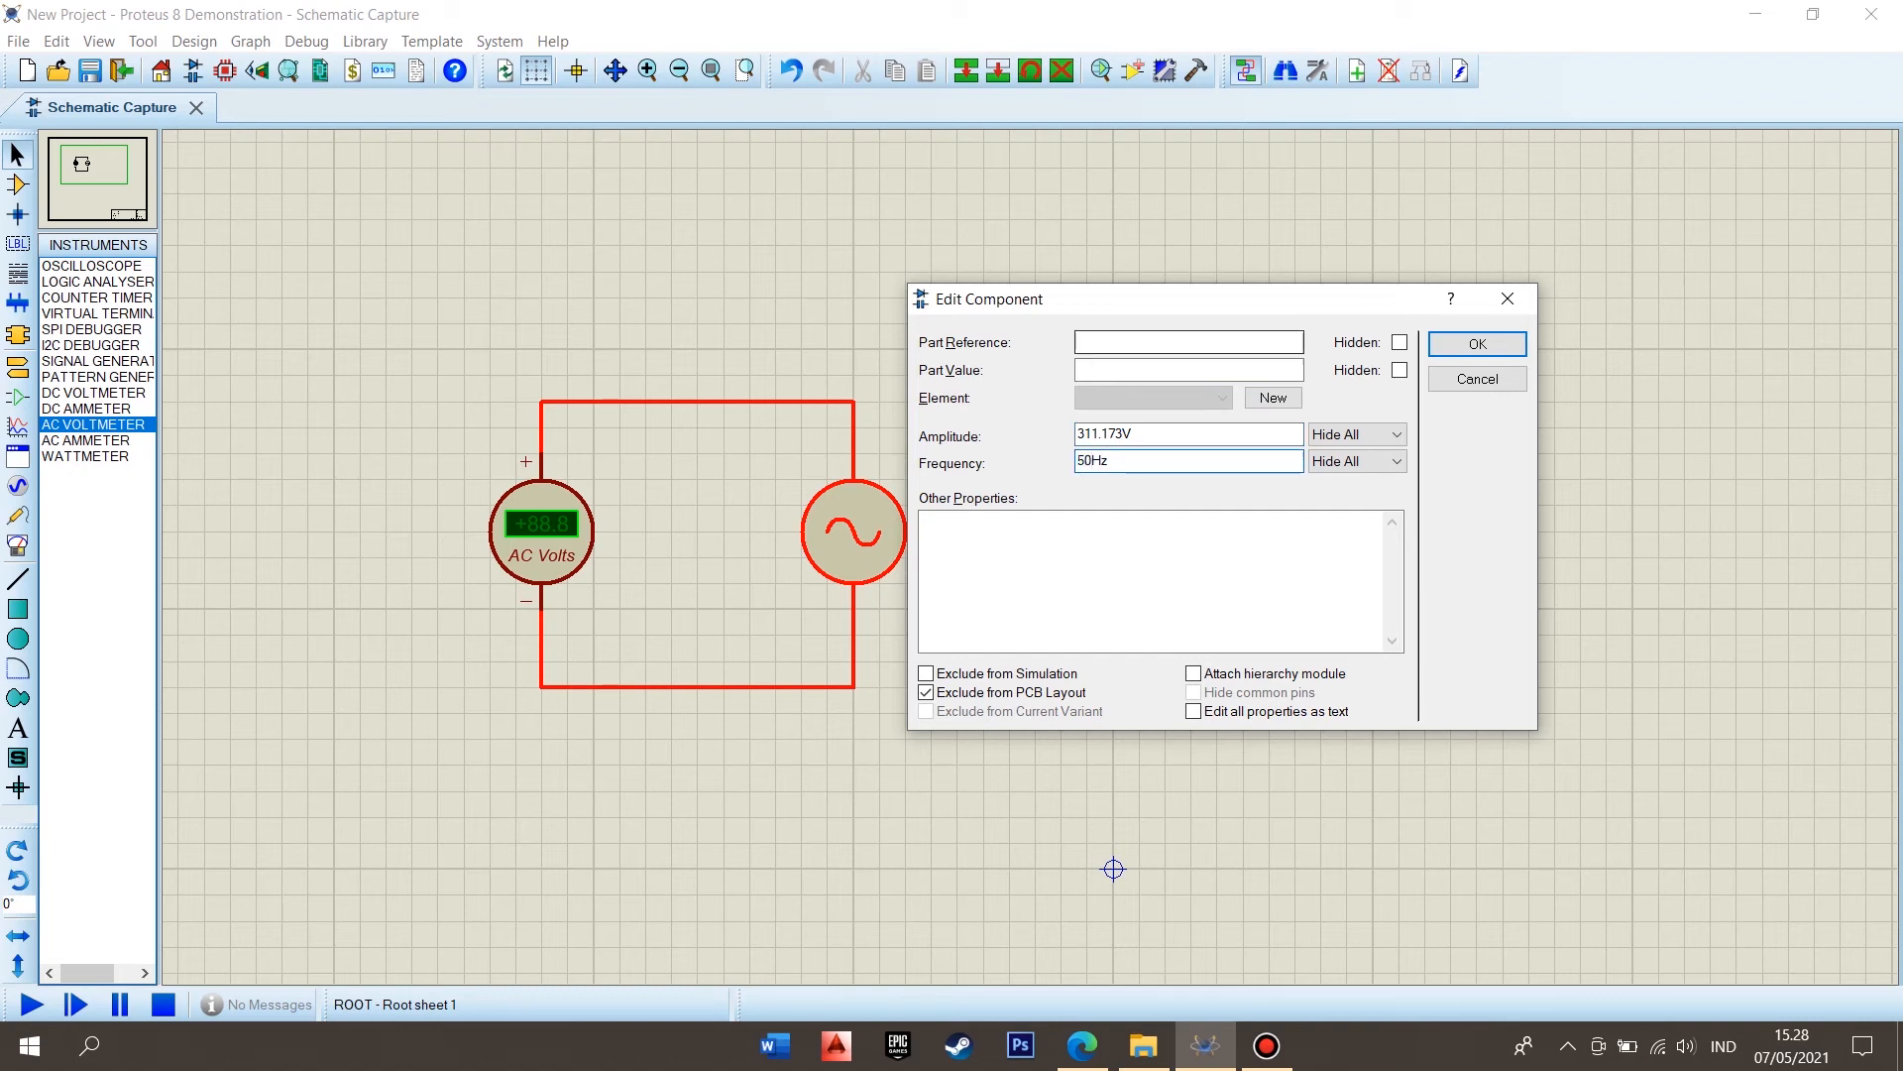
key(Return)
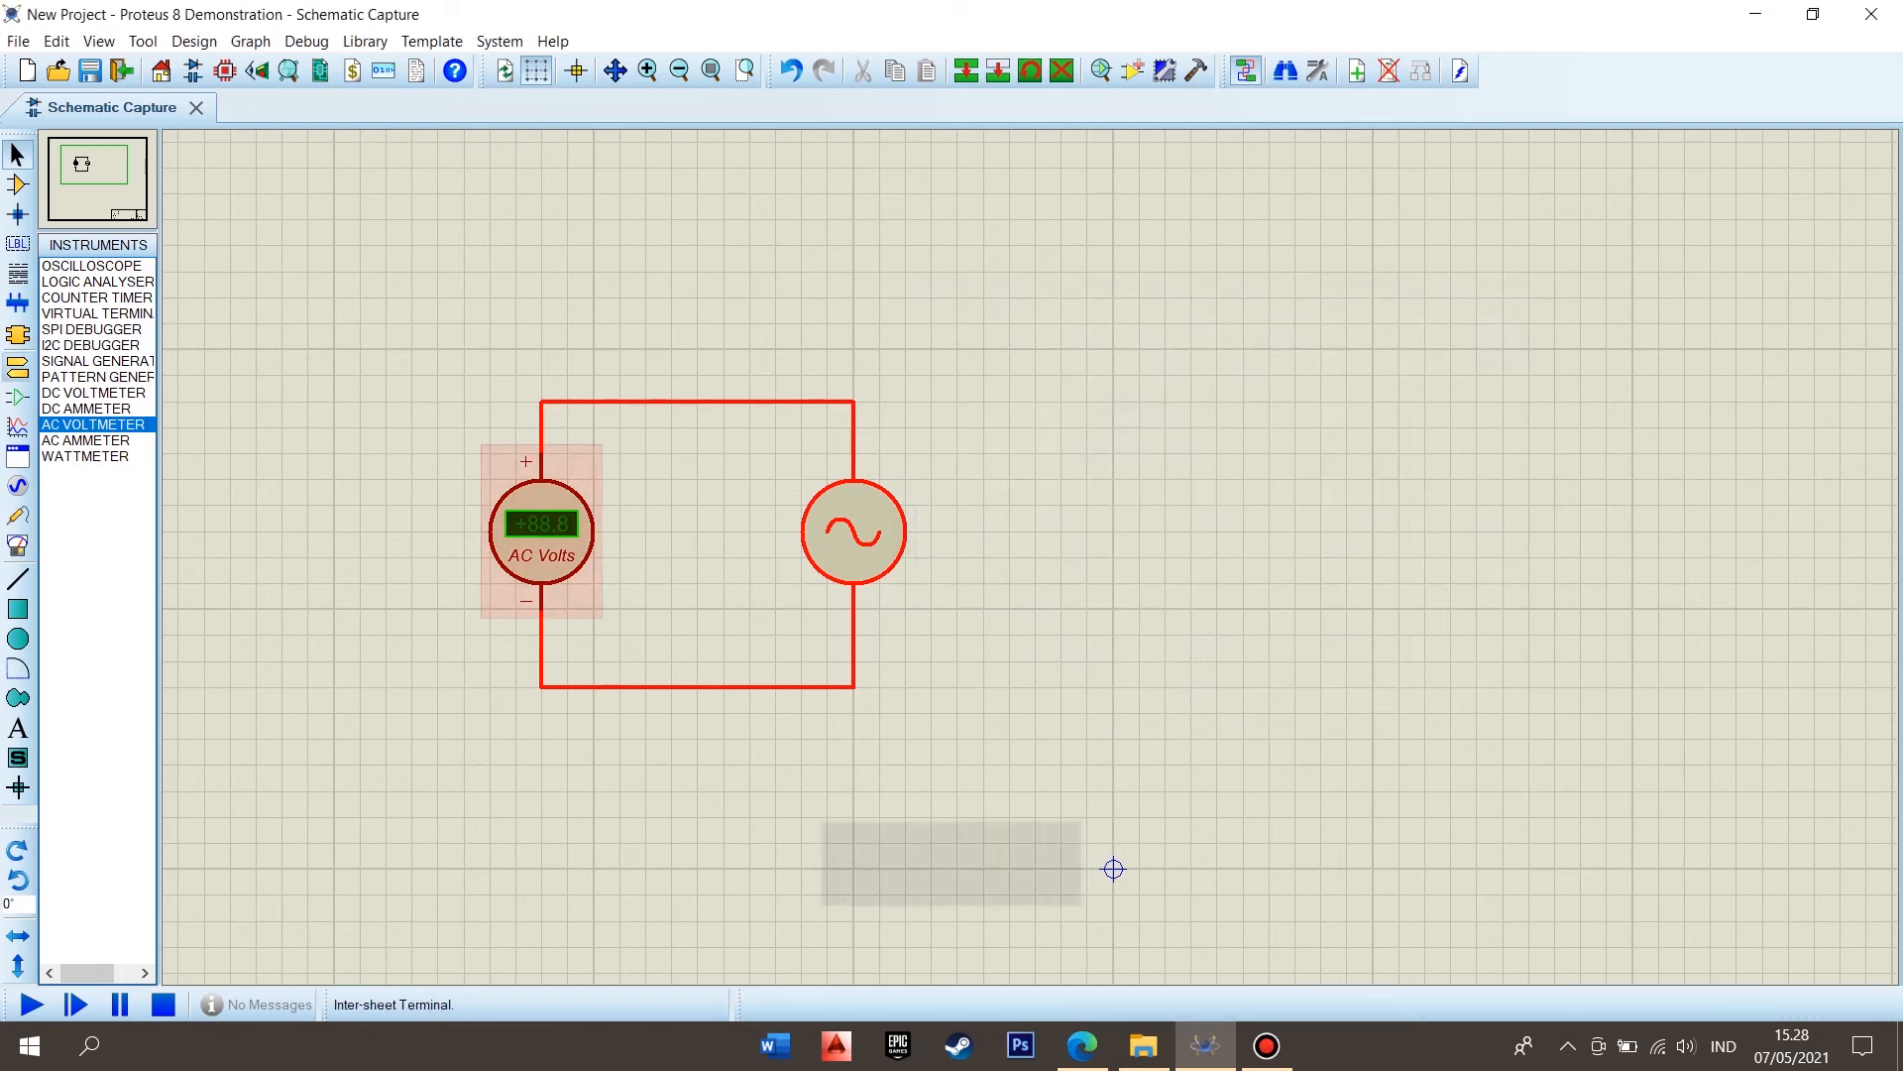
Step: Run the simulation to check the AC voltmeter's reading, and stop it again
key(F12)
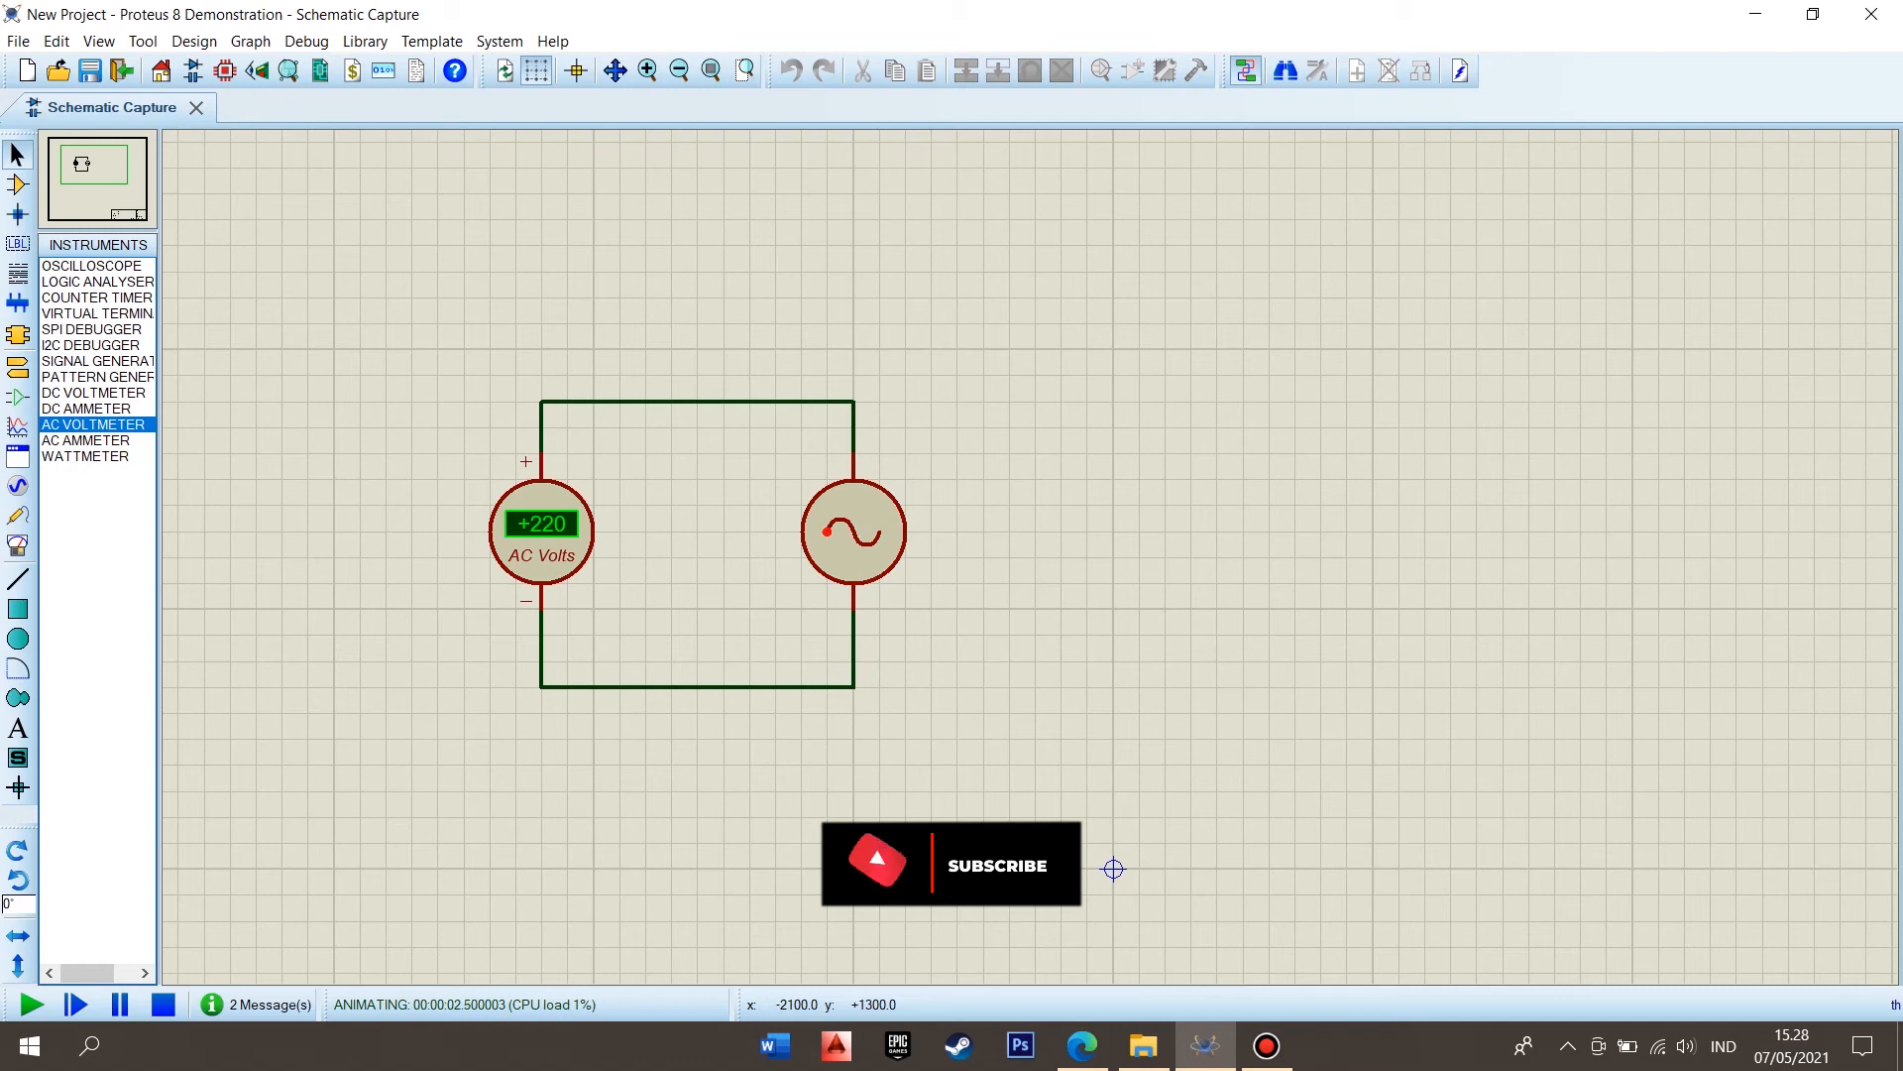
click(164, 1005)
Step: Search the device library for "lamp" and add the animated light bulb LAMP from the ACTIVE library to the project's devices
click(17, 185)
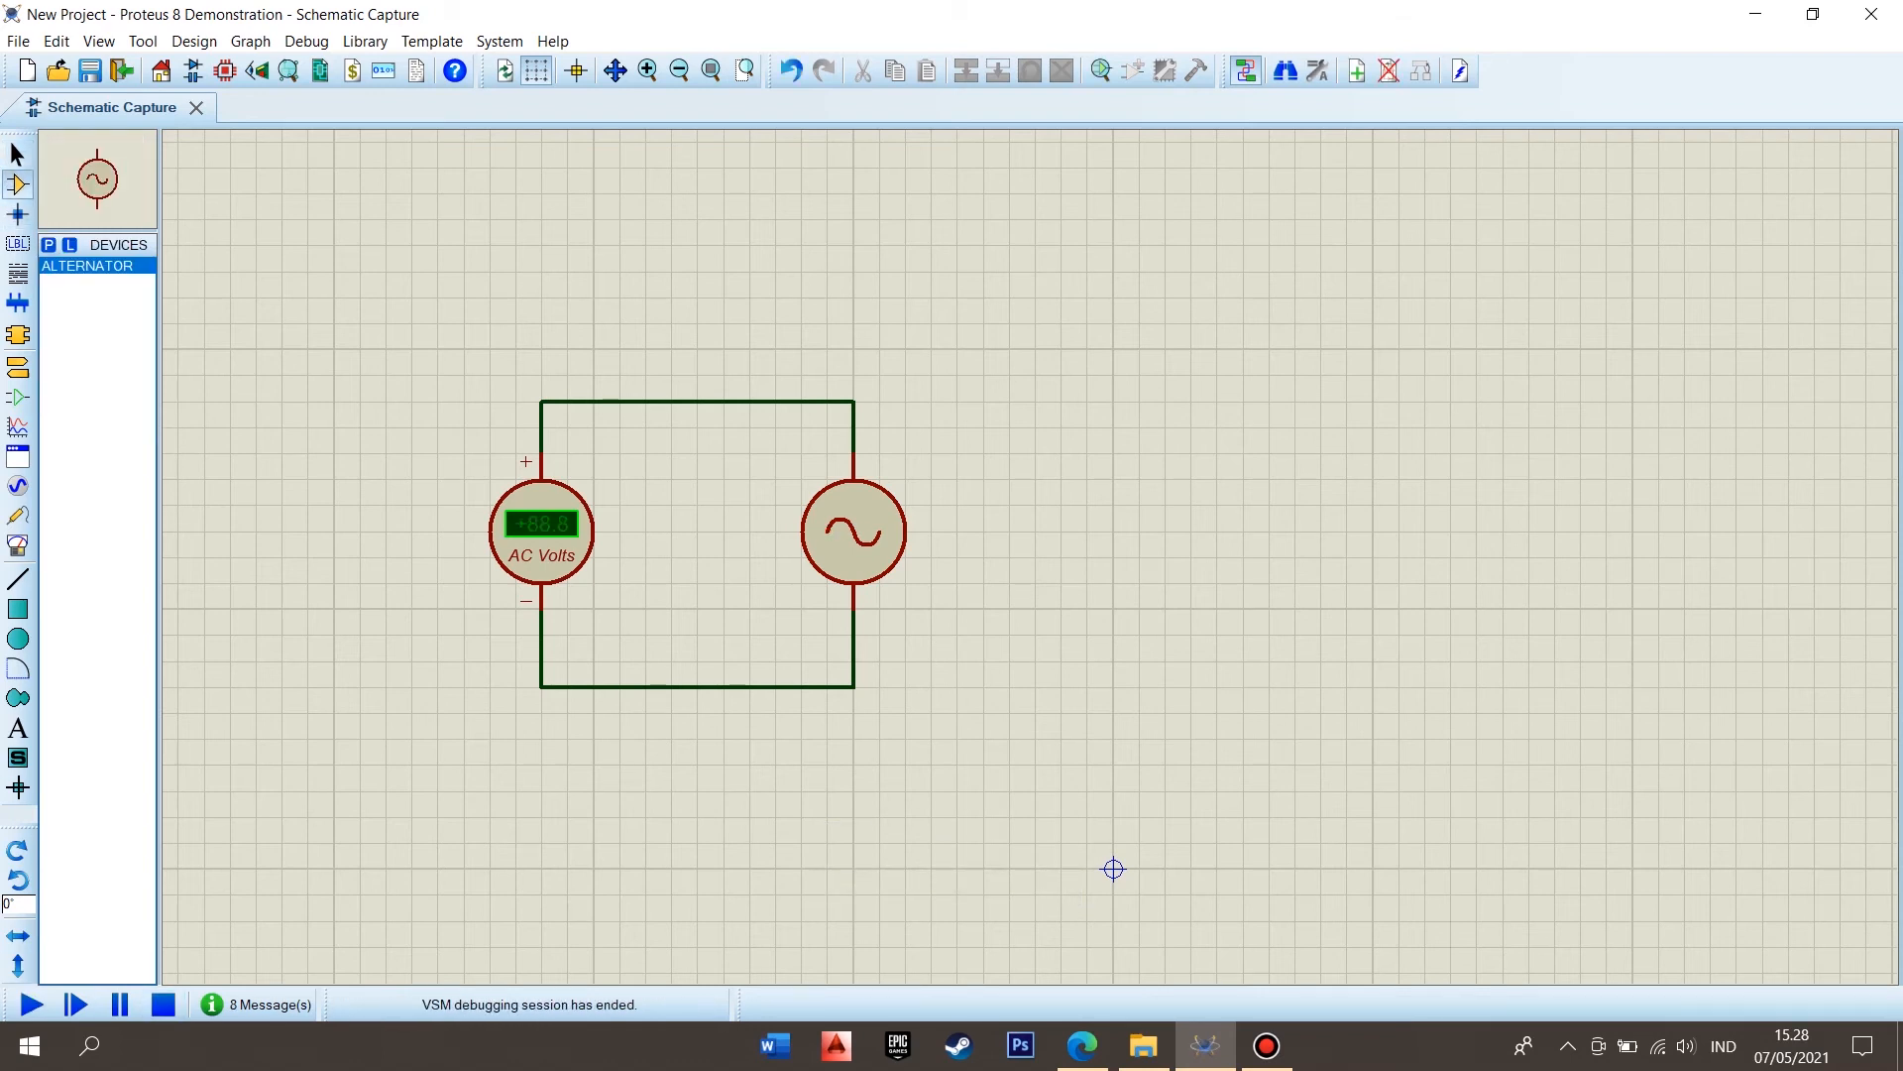
key(p)
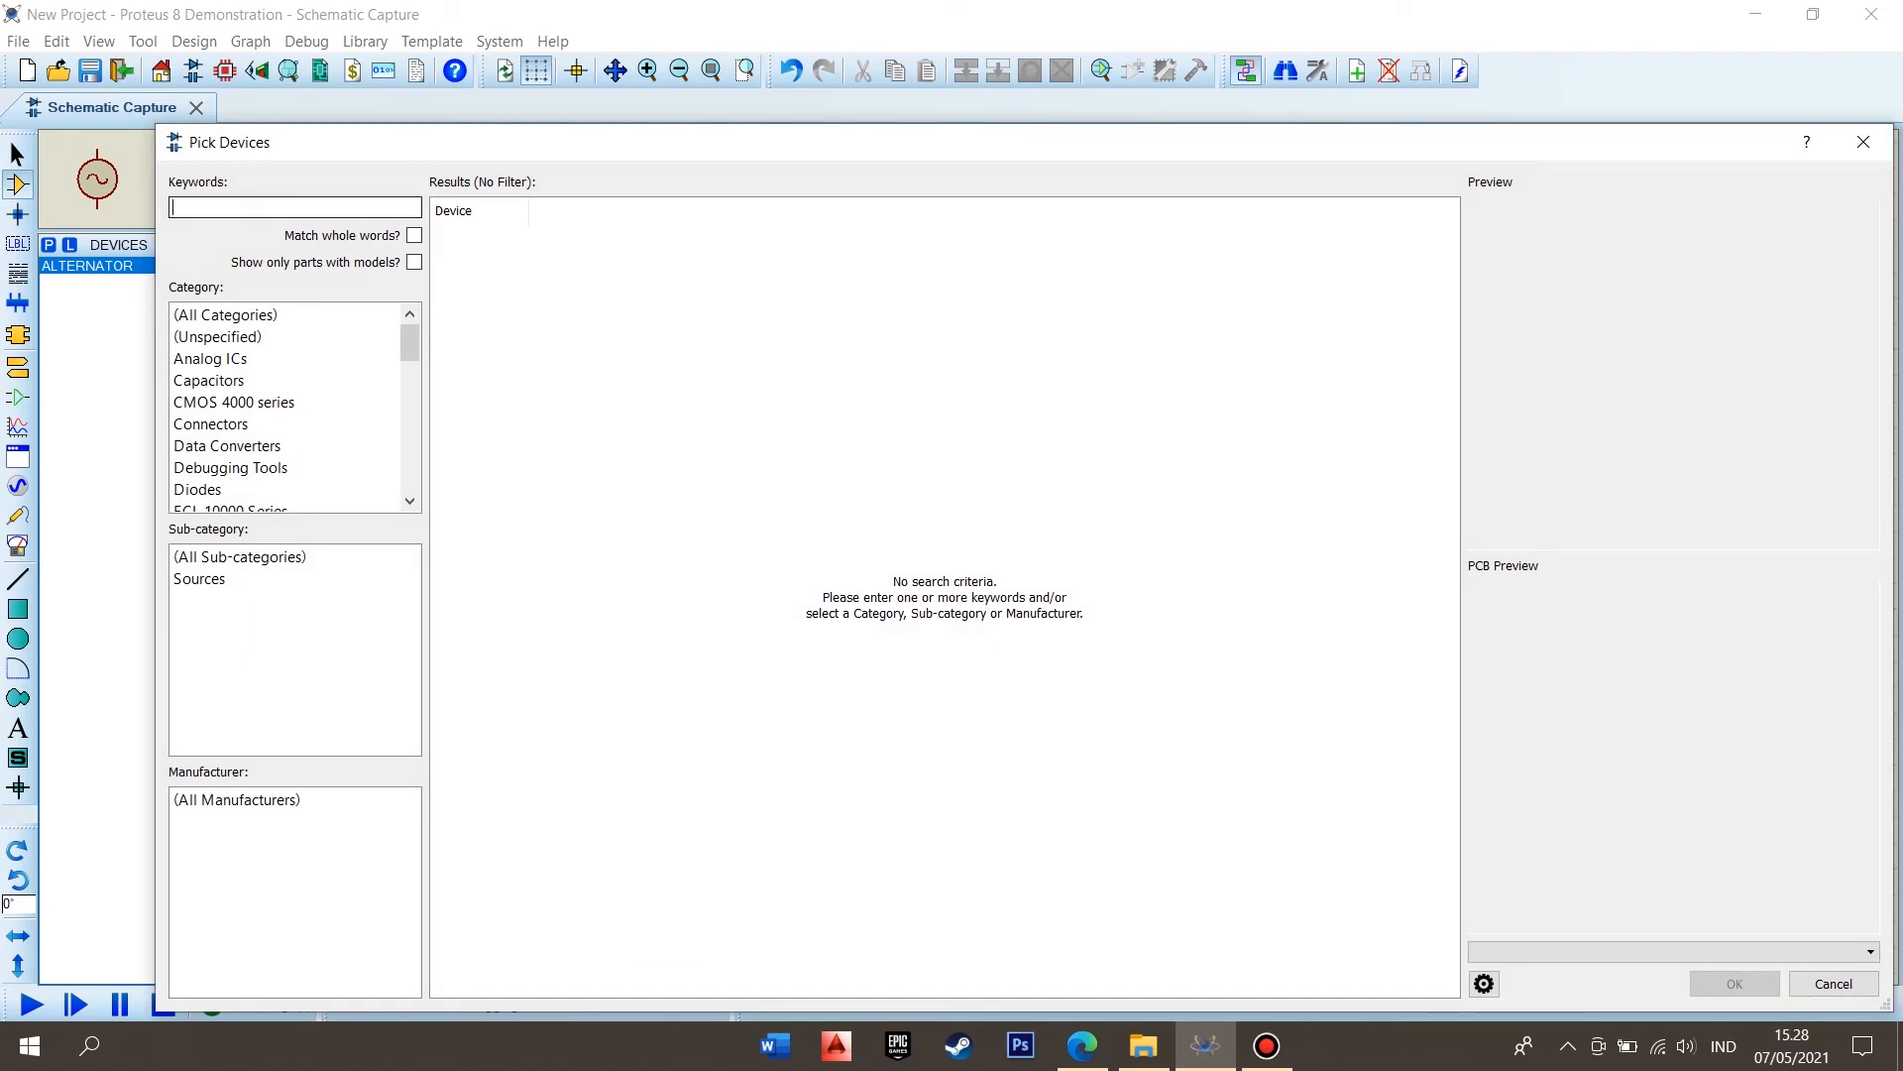
text(bulp)
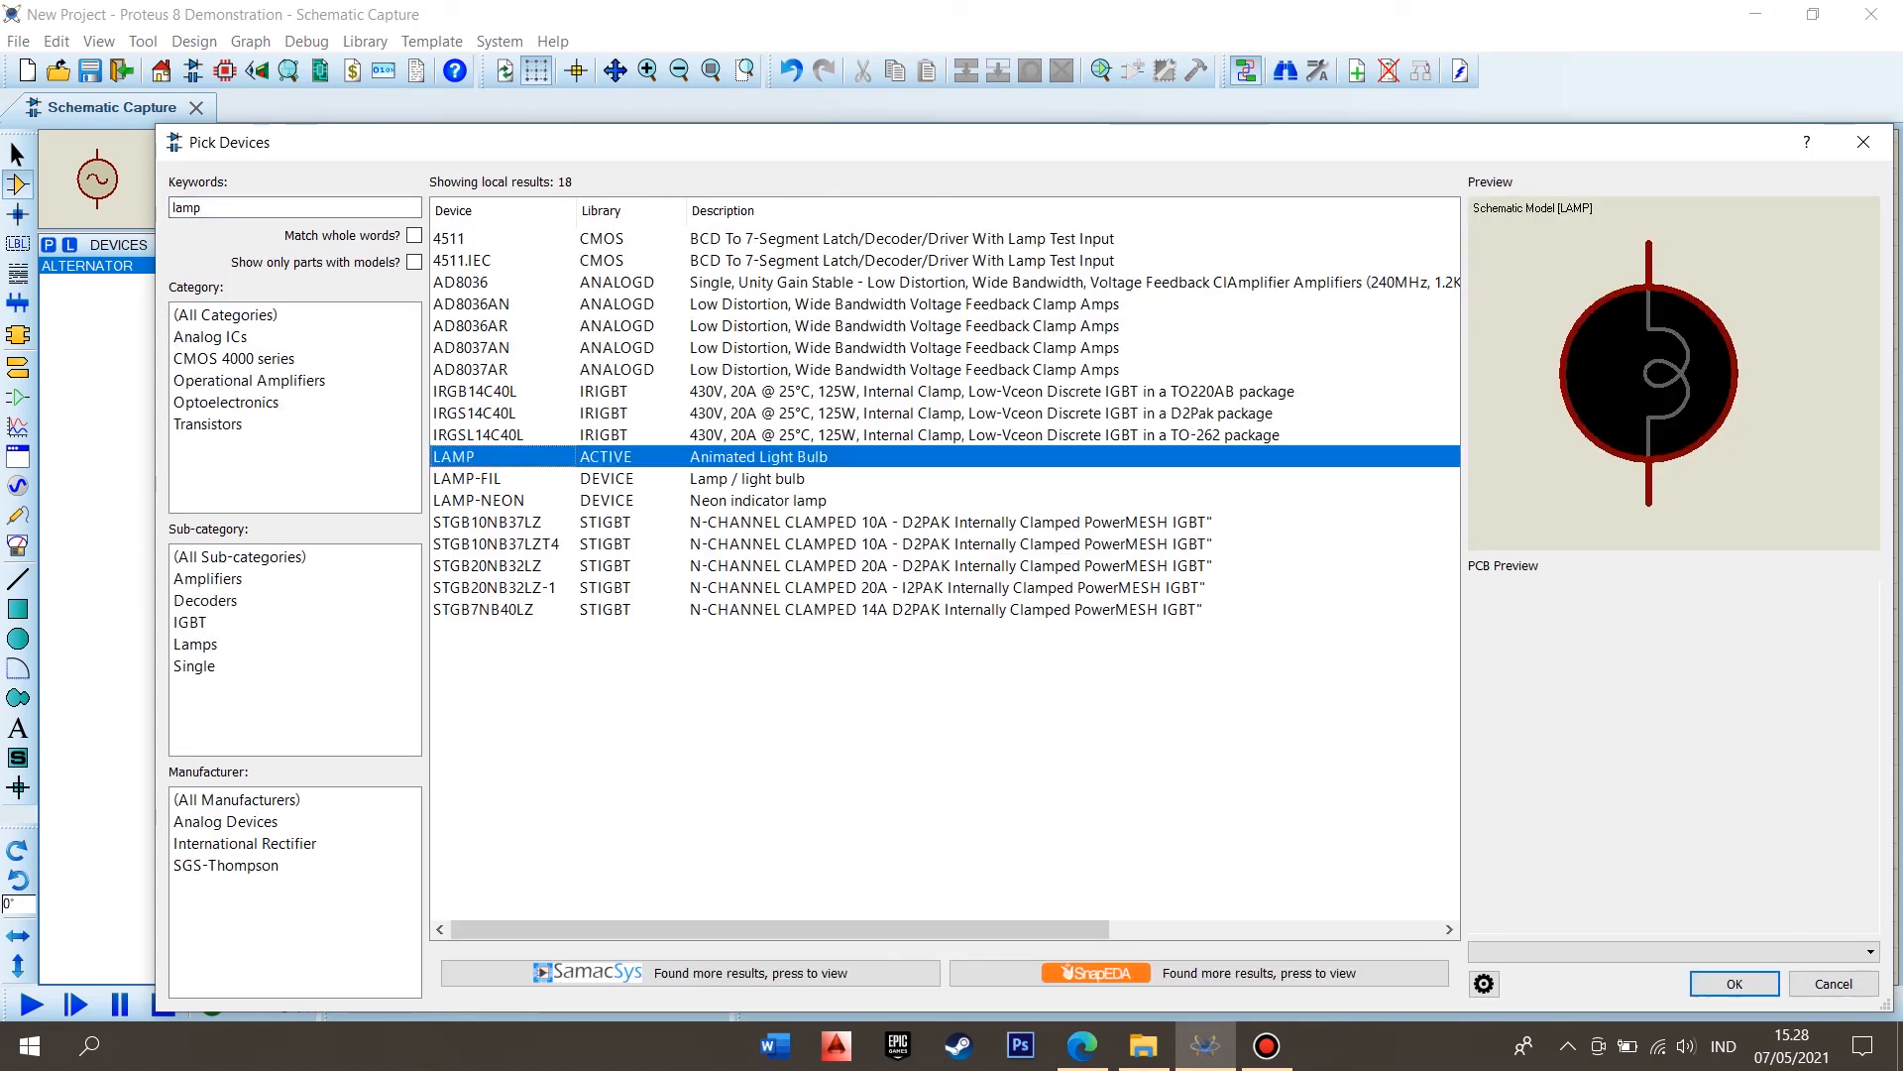
double_click(768, 457)
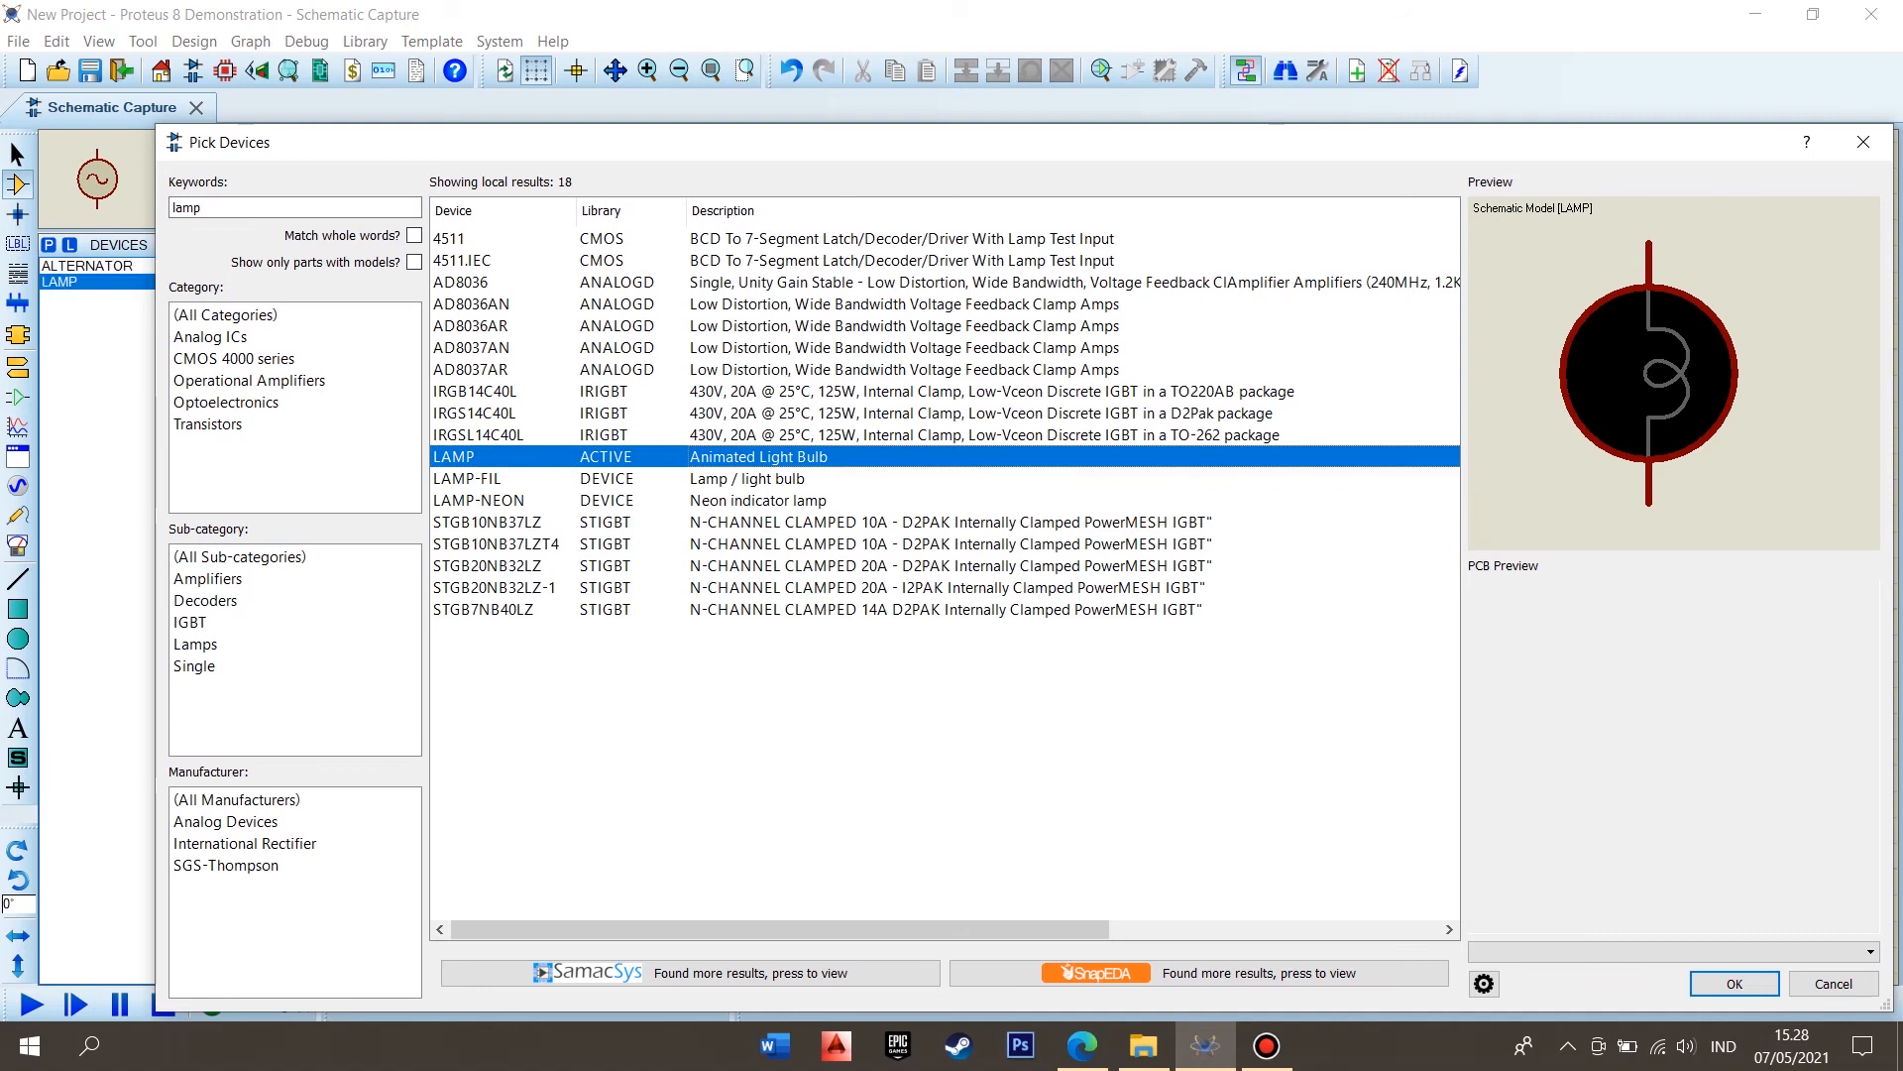
double_click(187, 208)
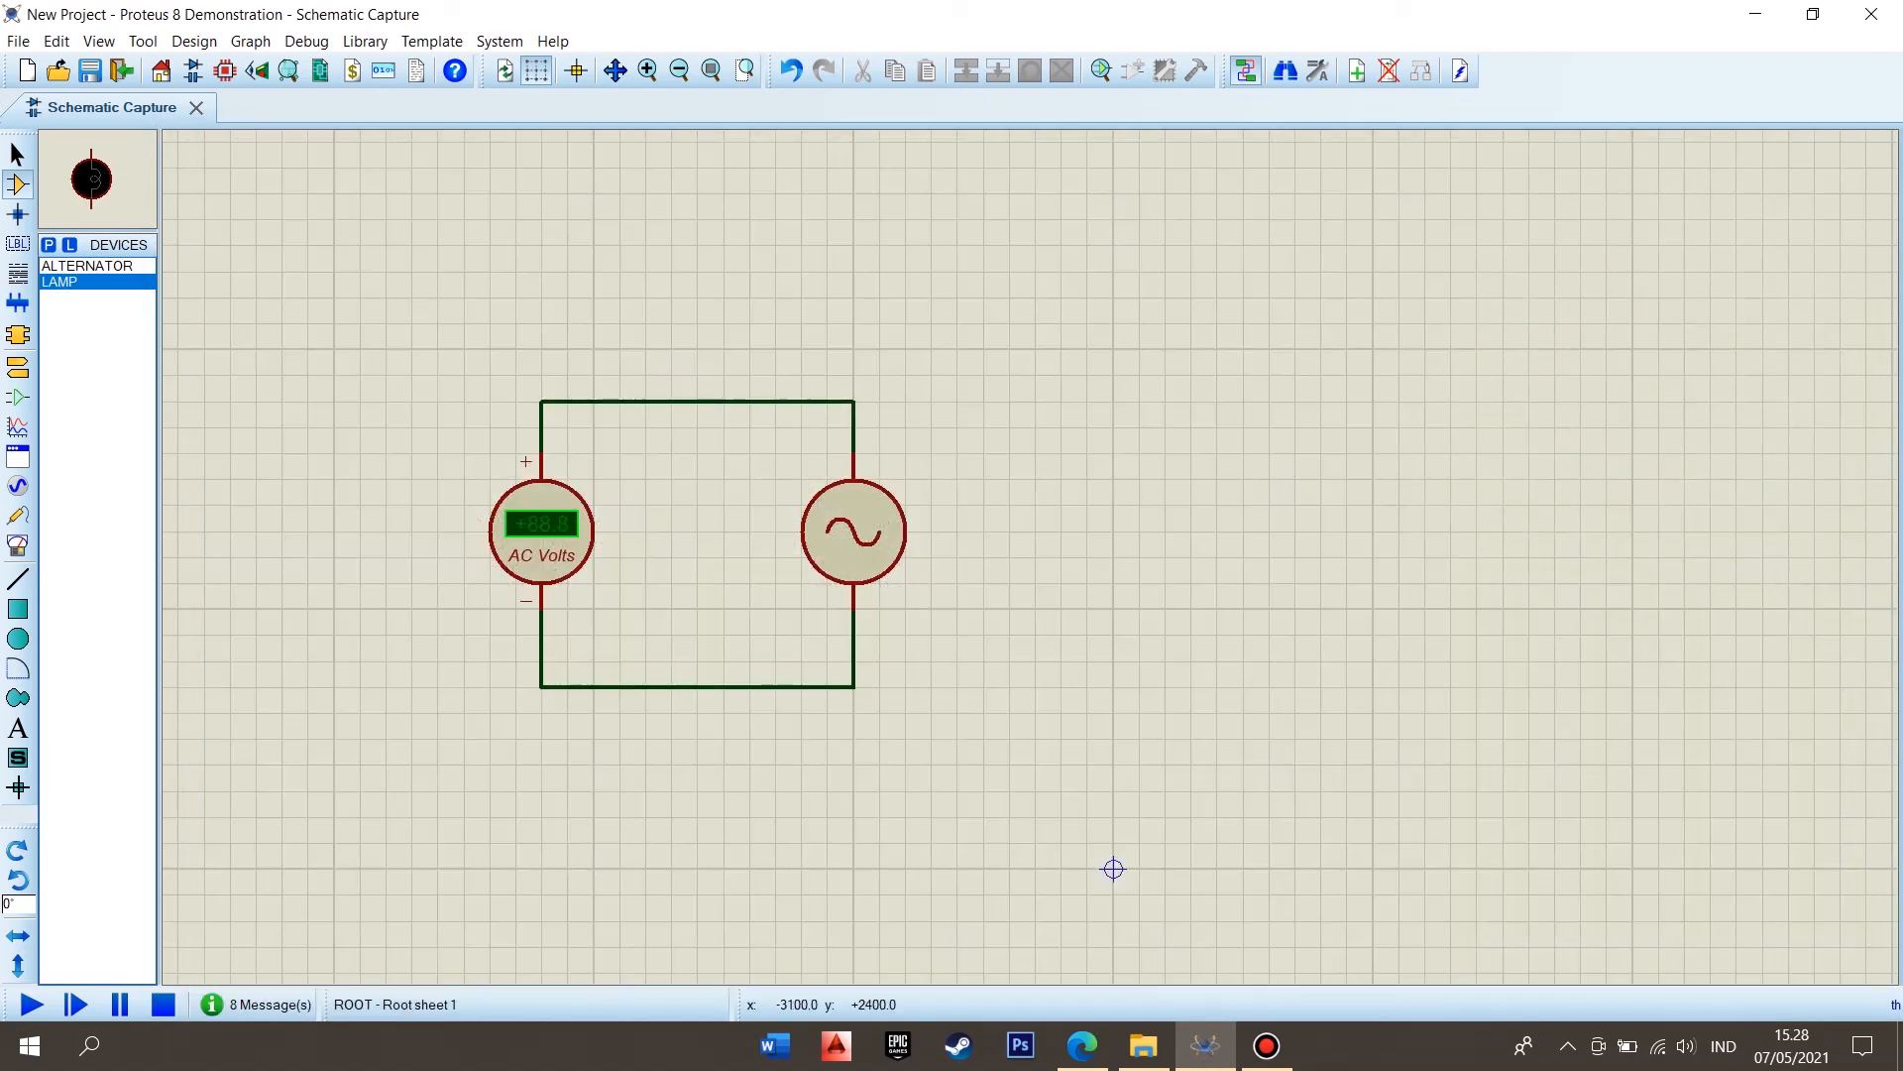
click(1864, 142)
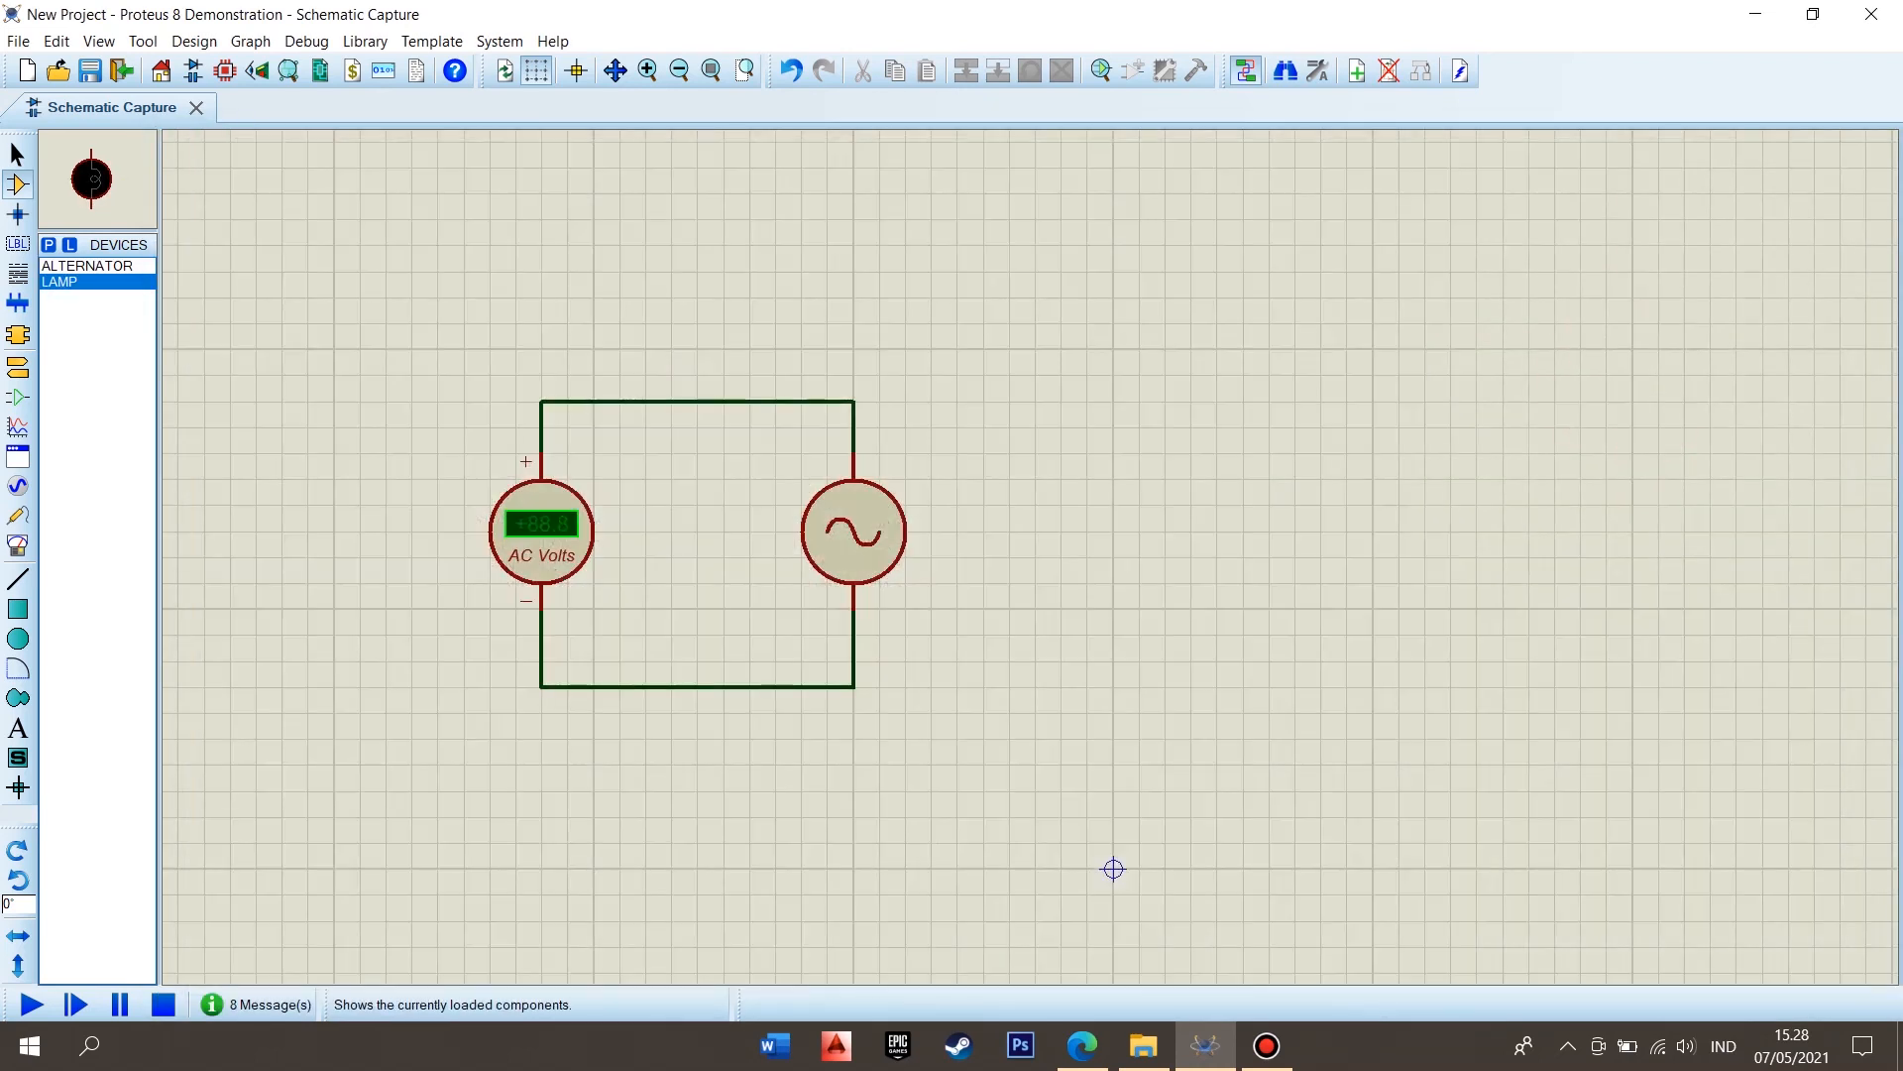
Step: Place the lamp to the right of the alternator and wire its two terminals to the upper and lower circuit wires, in parallel
click(1114, 583)
click(1139, 531)
click(1139, 454)
click(853, 401)
click(1139, 609)
click(854, 686)
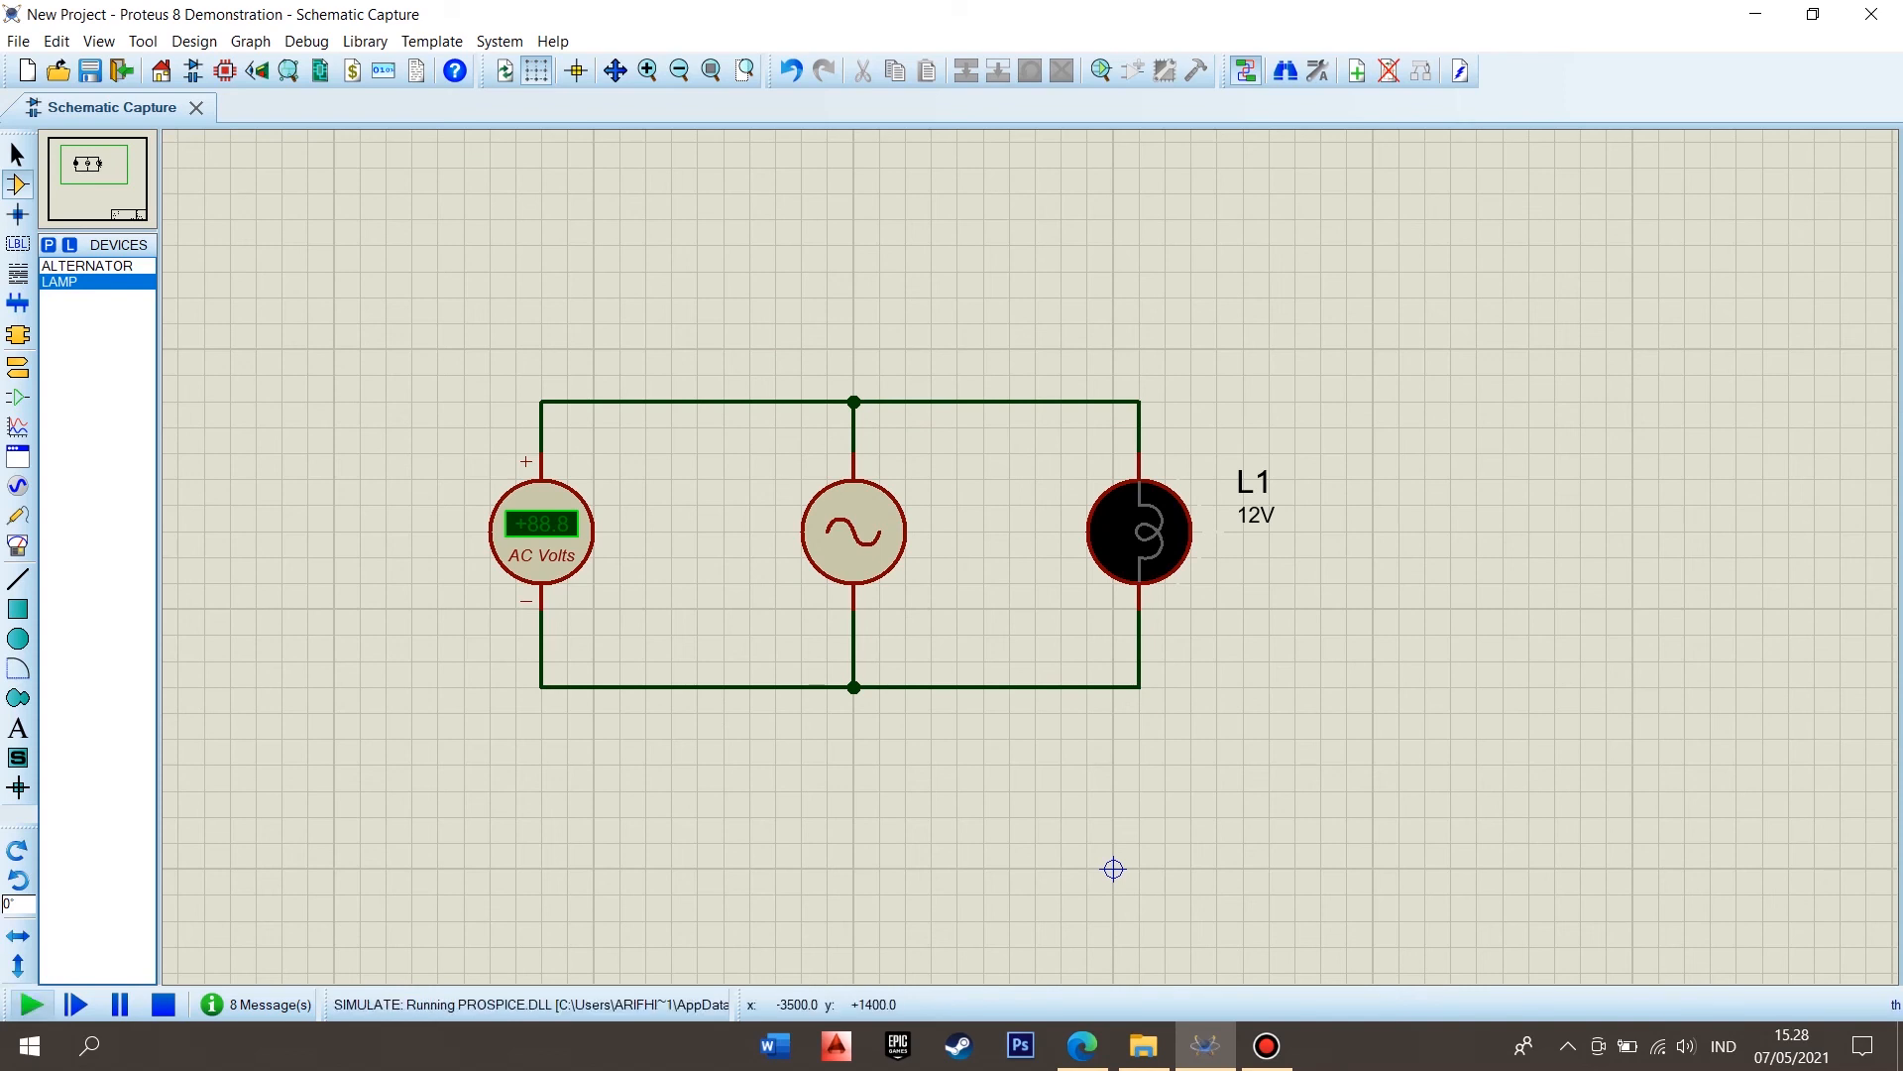
Step: With the simulation stopped, set the lamp's nominal voltage to 220V and run the simulation again
click(164, 1004)
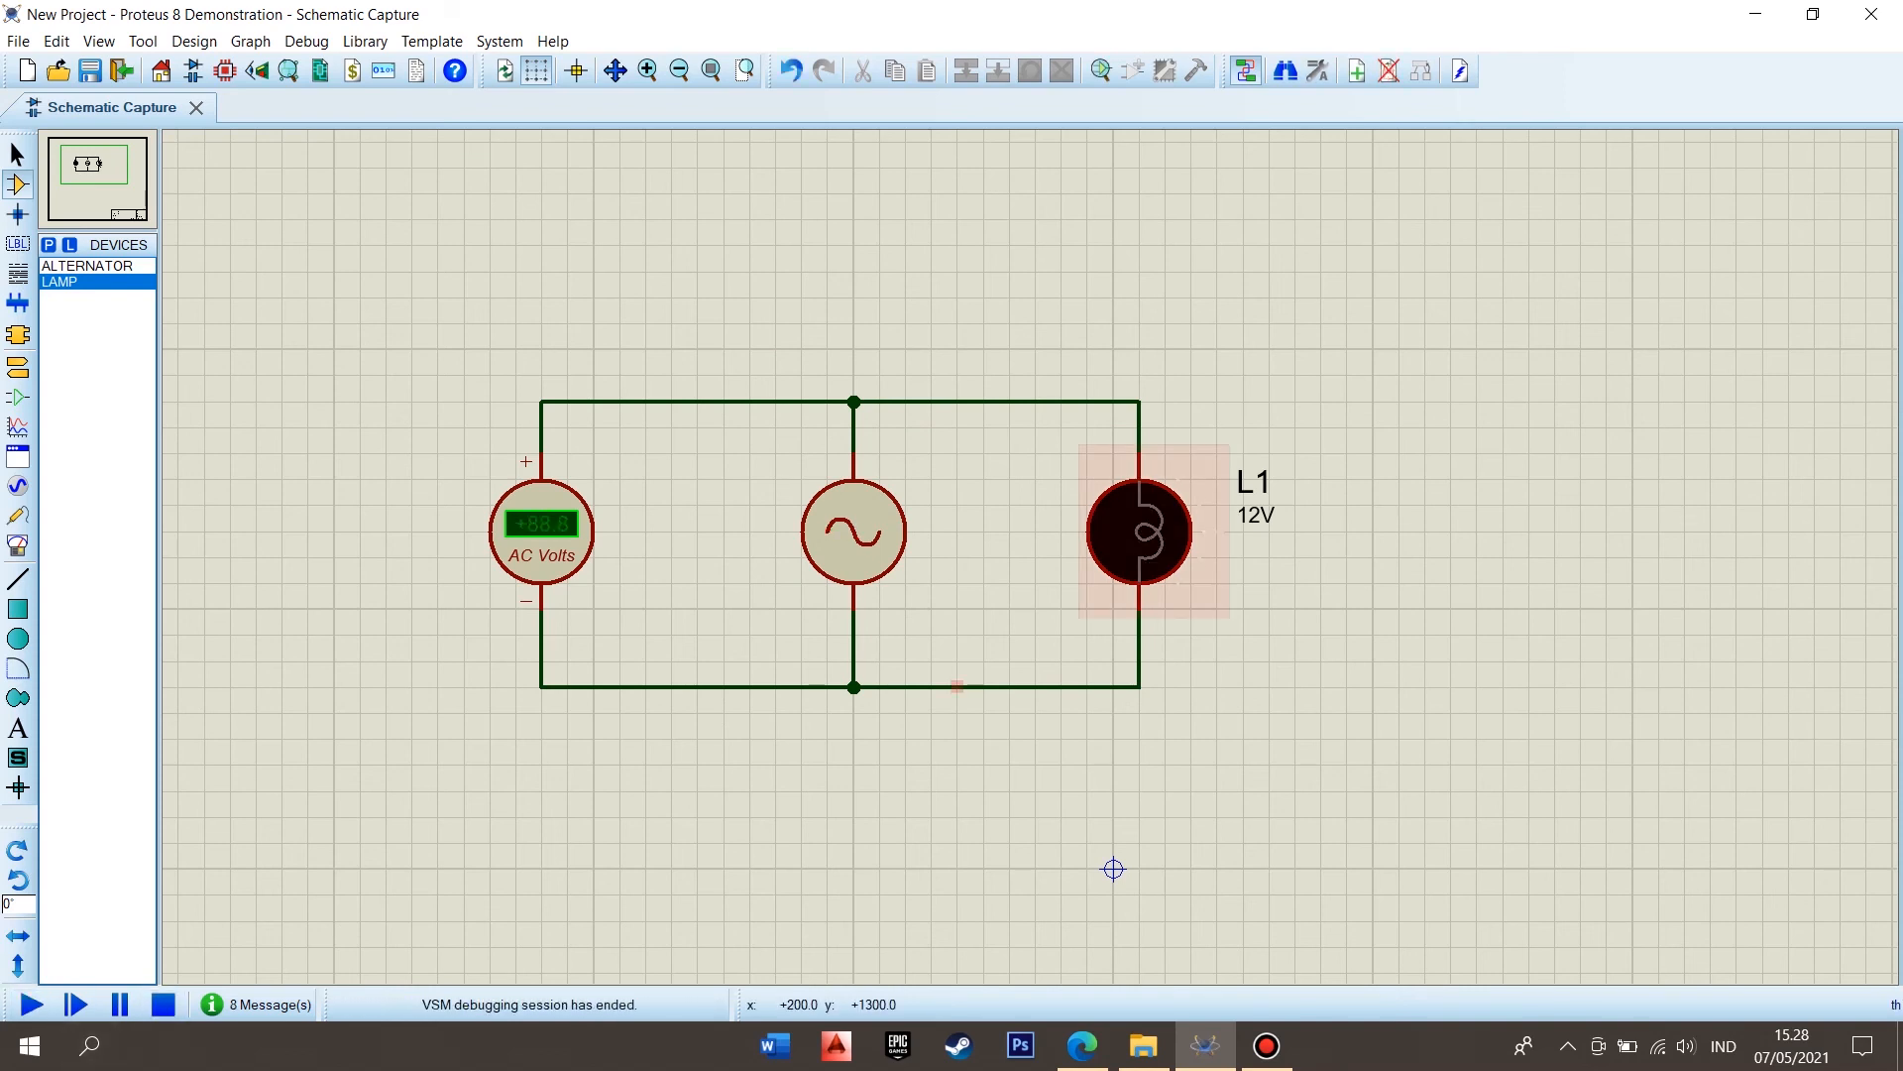
double_click(1163, 532)
drag(813, 364, 796, 363)
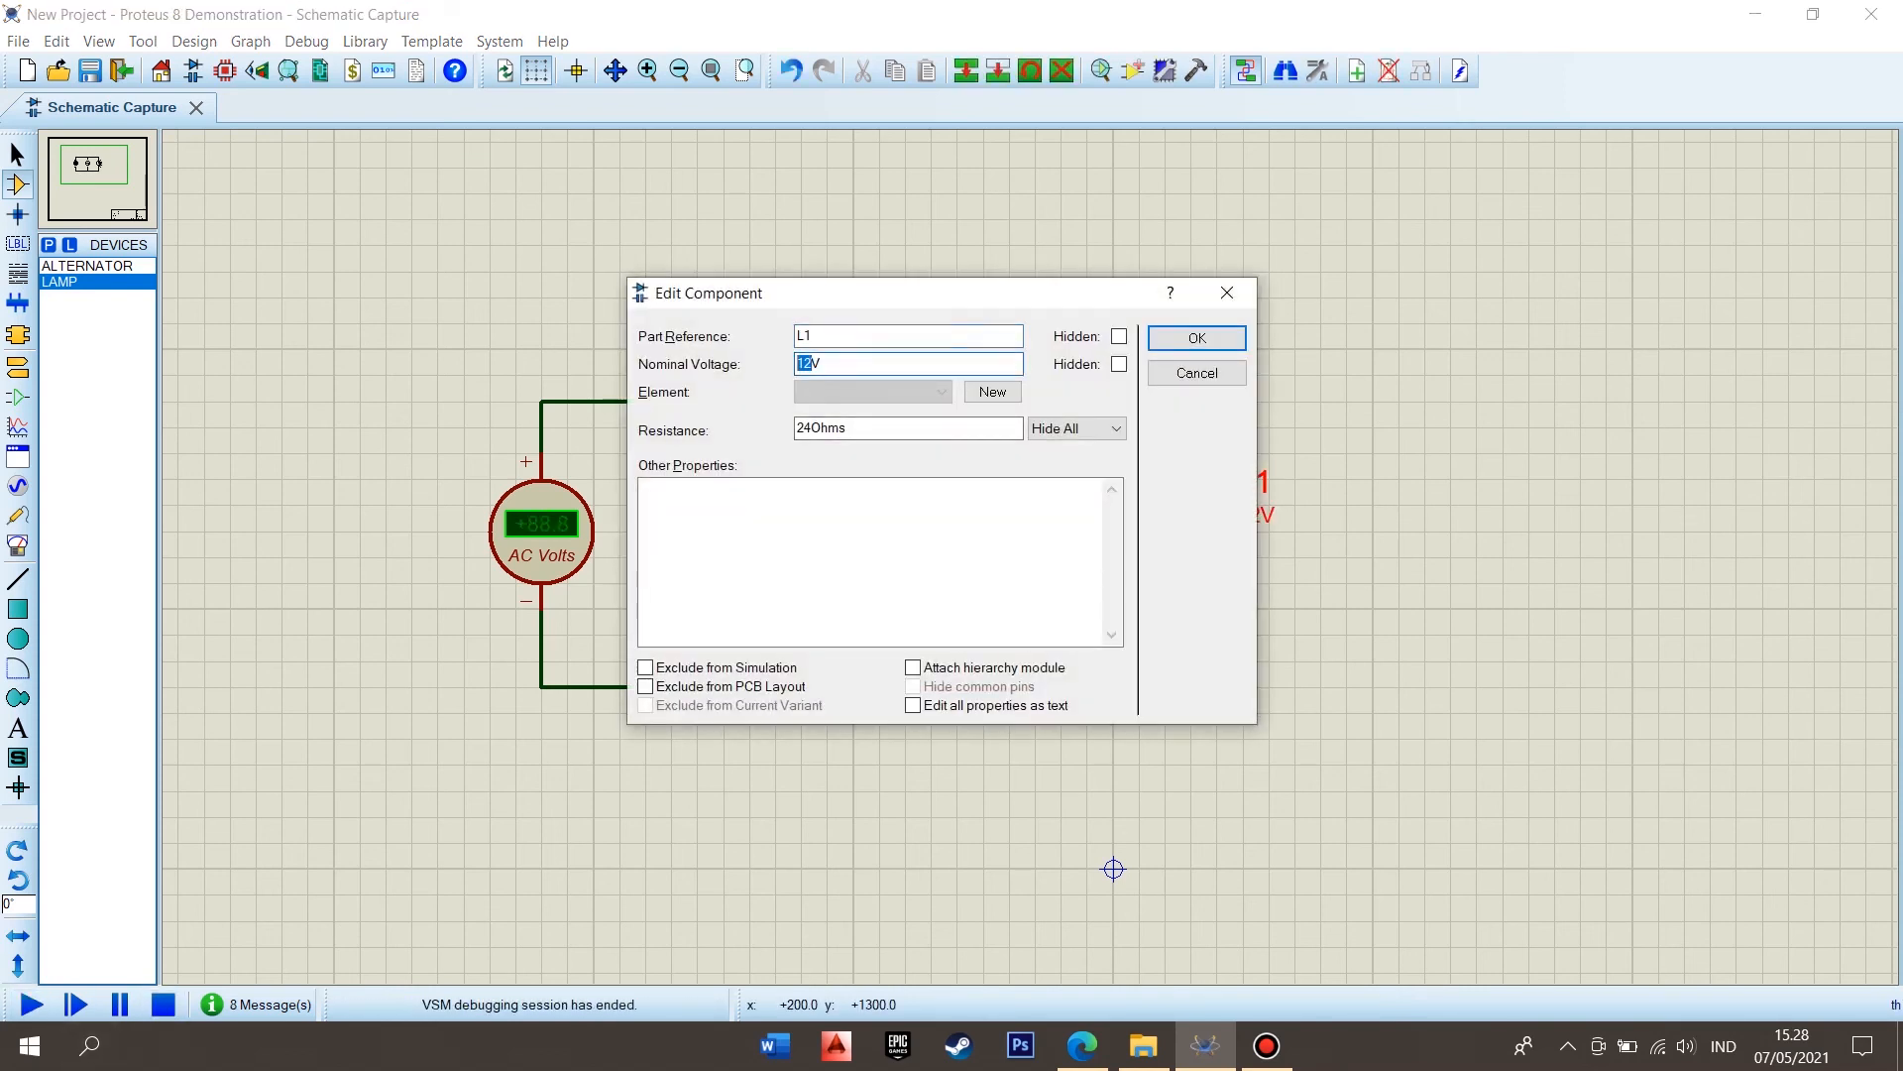
text(220)
key(Return)
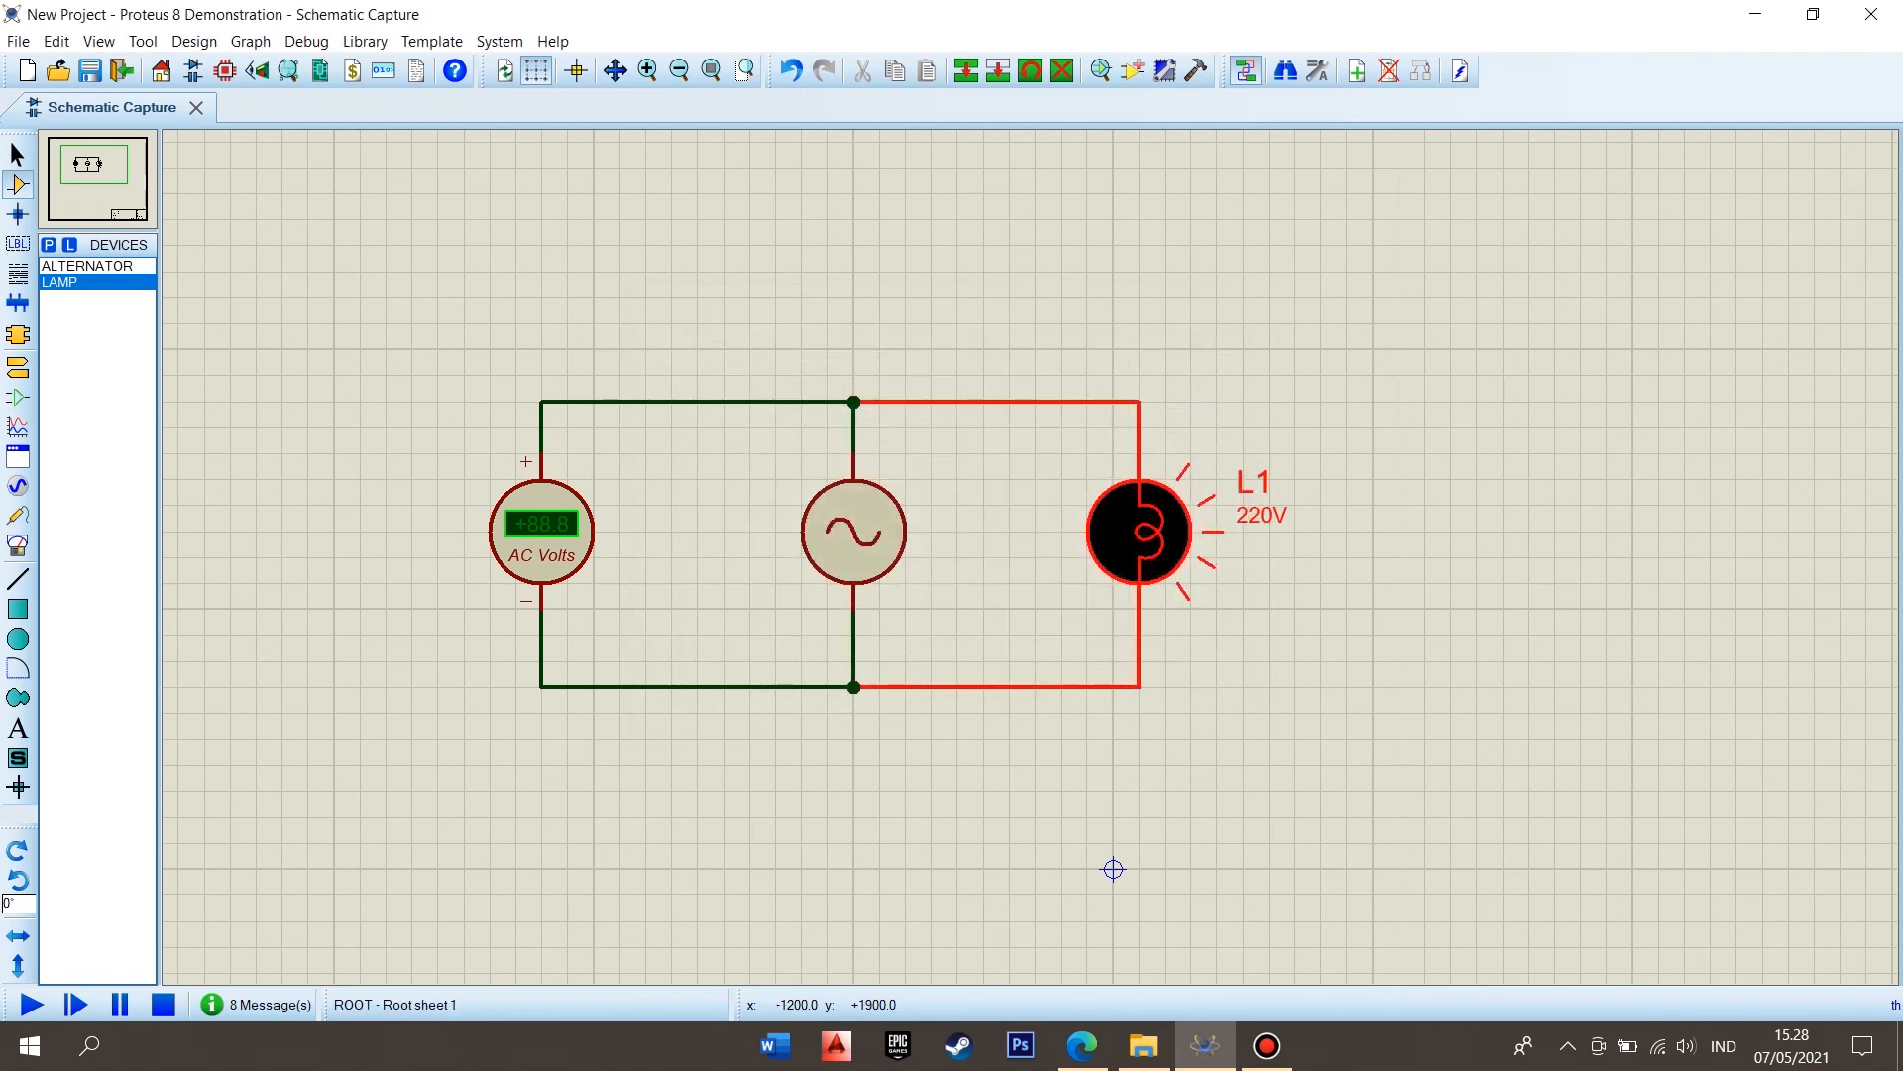
key(F12)
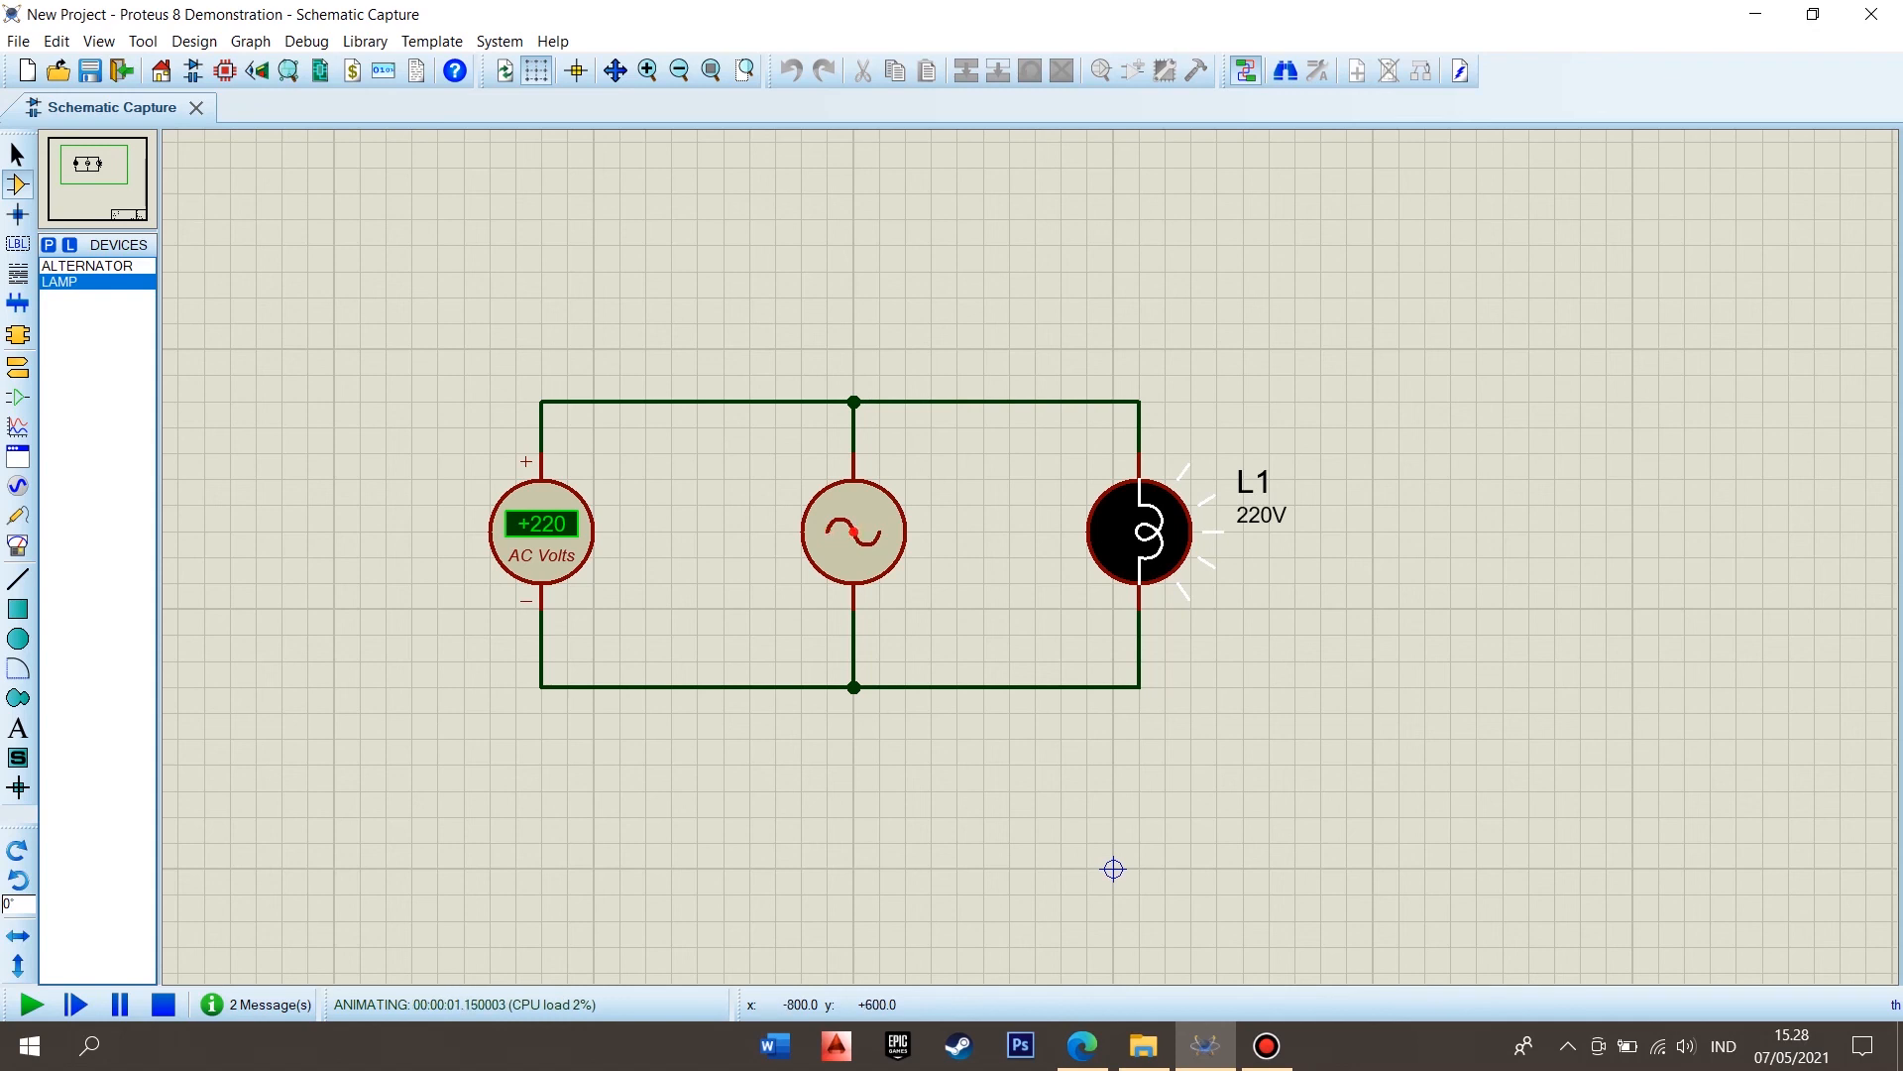